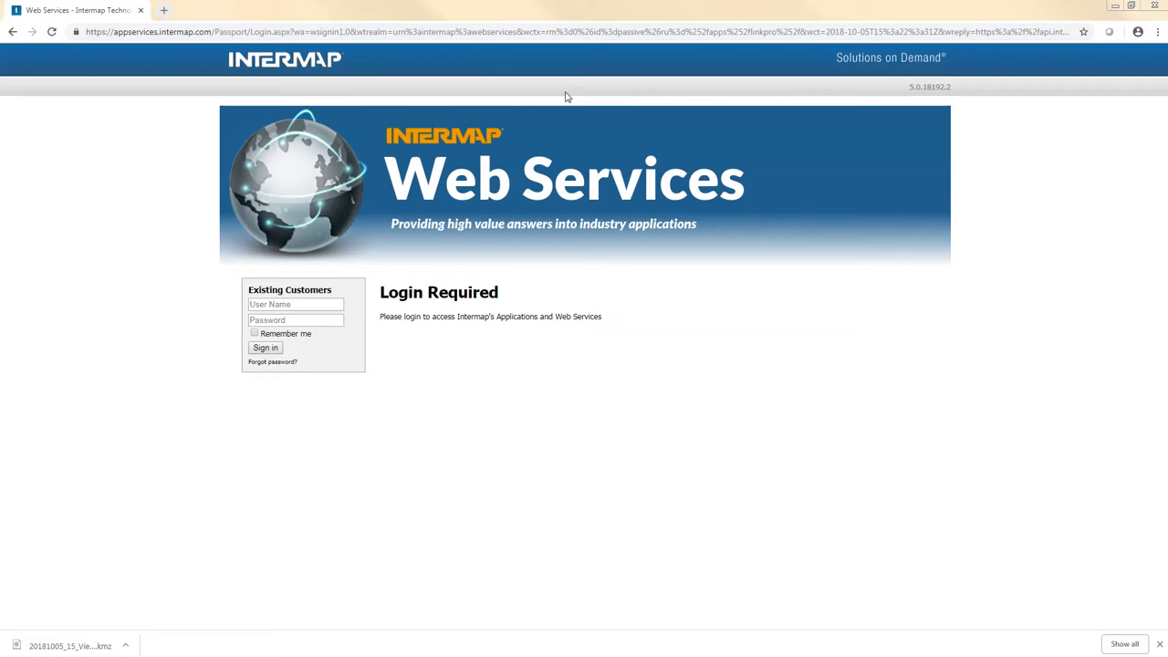
Step: Sign in to Intermap Web Services by entering the account's user name and password
left_click(299, 304)
left_click(295, 326)
left_click(301, 321)
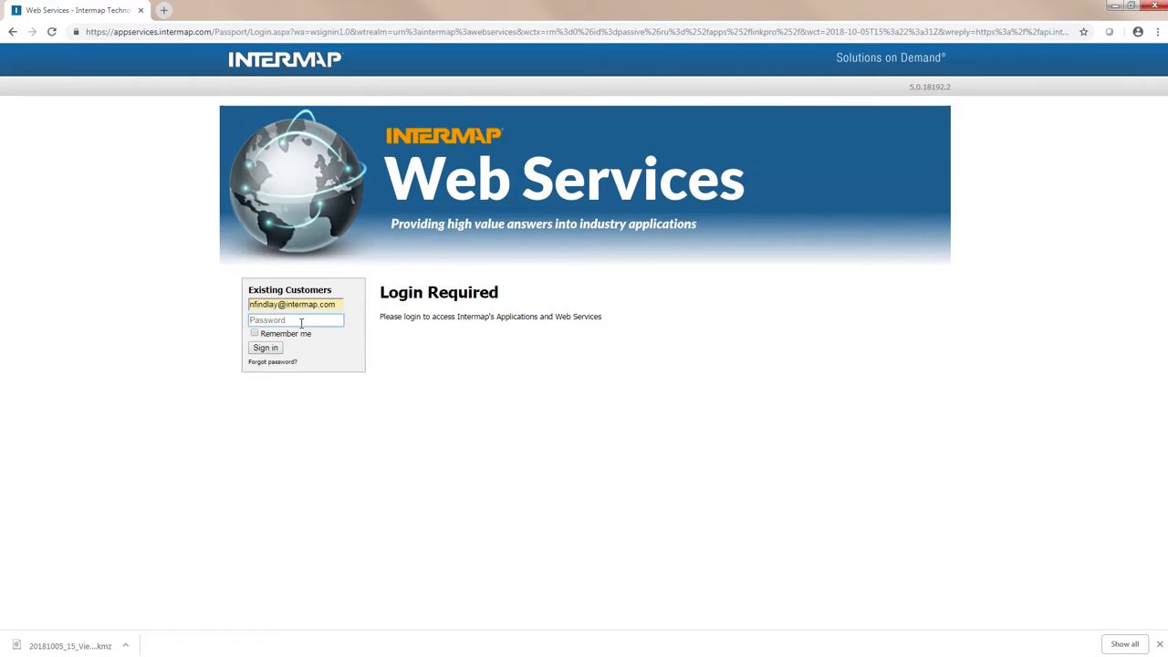
type("***")
key("BackSpace")
key("BackSpace")
key("BackSpace")
type("*")
key("BackSpace")
type("**")
left_click(265, 349)
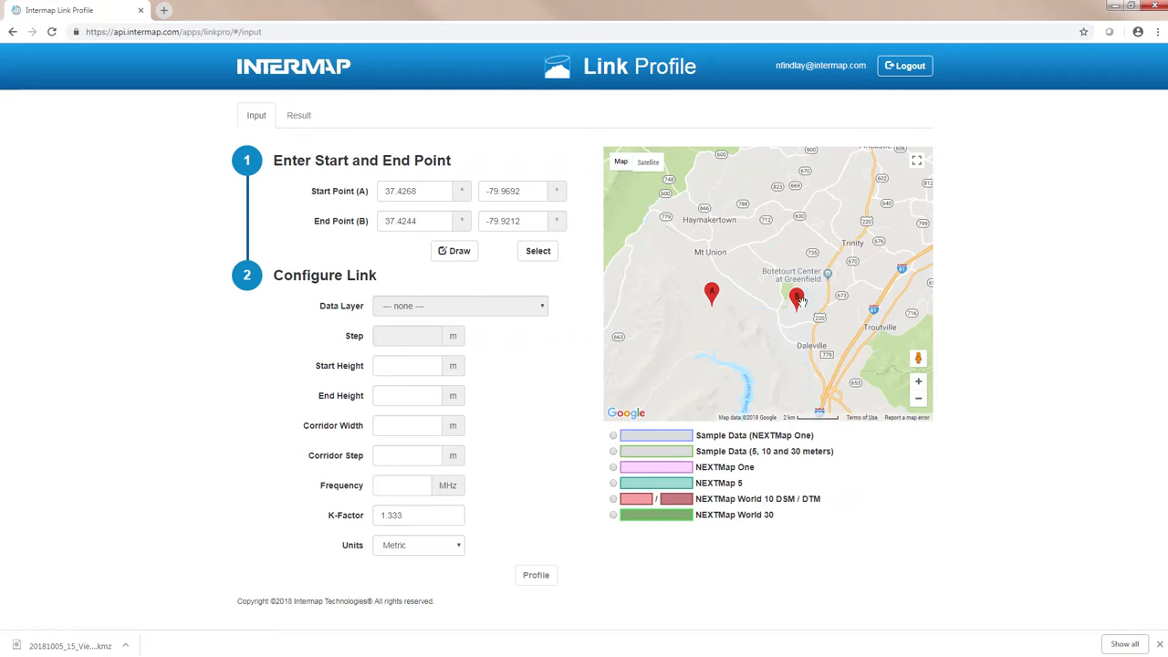
Step: Display the Sample Data (NEXTMap One) coverage on the map at world scale
left_click(918, 400)
left_click(918, 400)
left_click(918, 400)
left_click(918, 400)
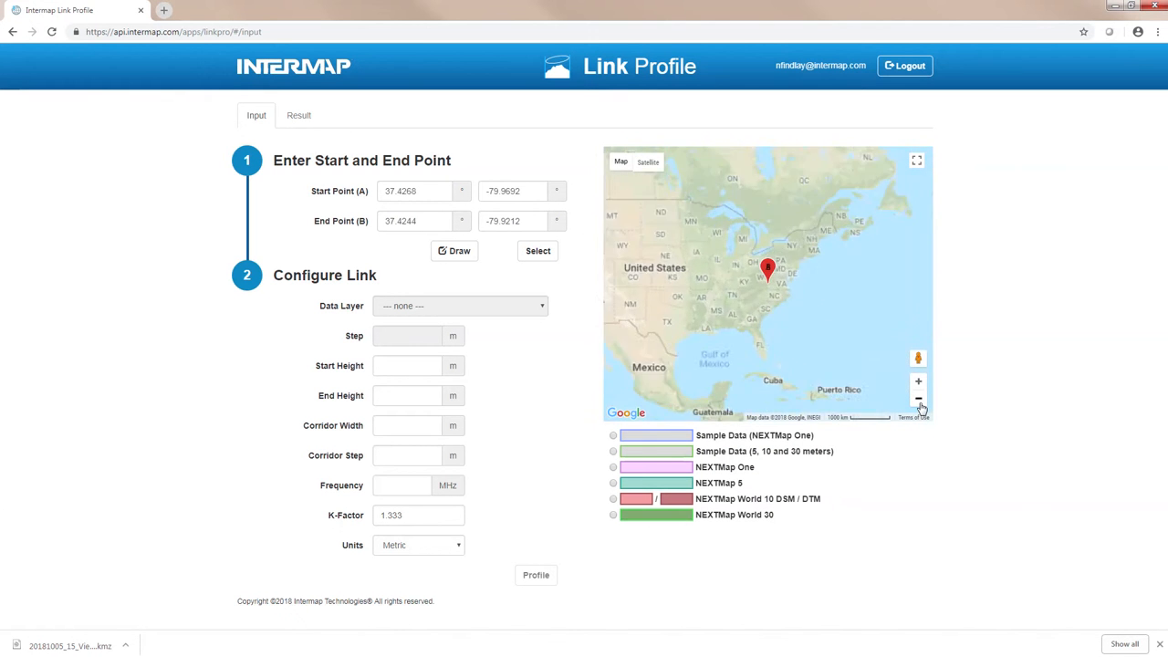
left_click(918, 400)
left_click(919, 401)
left_click_drag(840, 358, 767, 343)
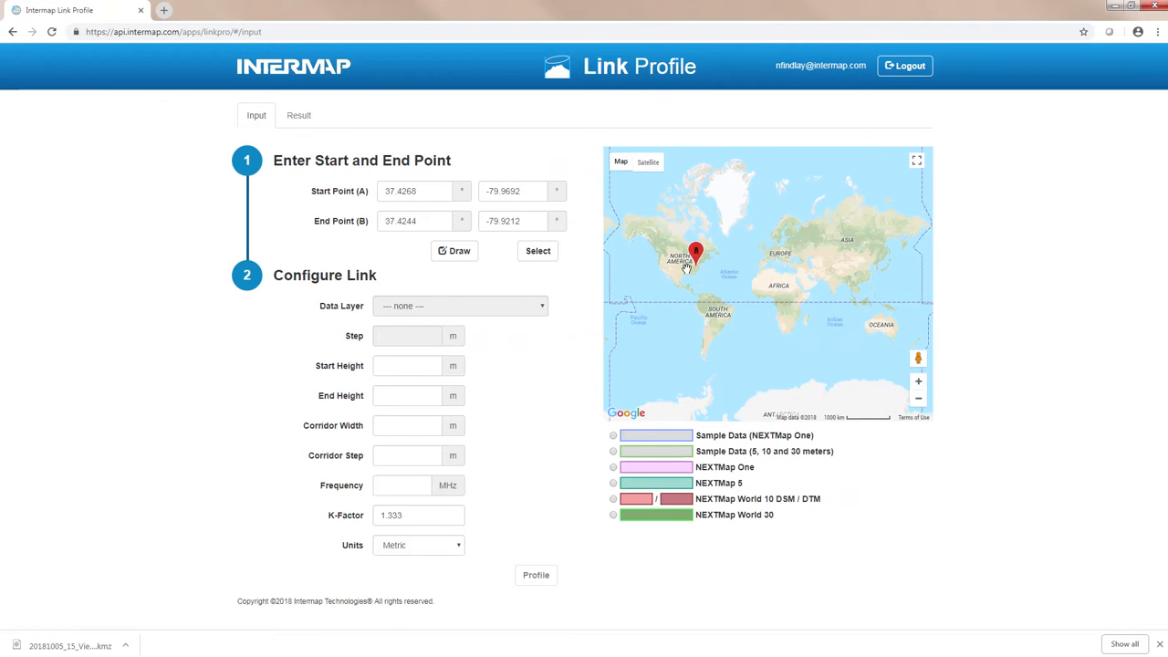
left_click(613, 436)
left_click_drag(657, 293, 765, 322)
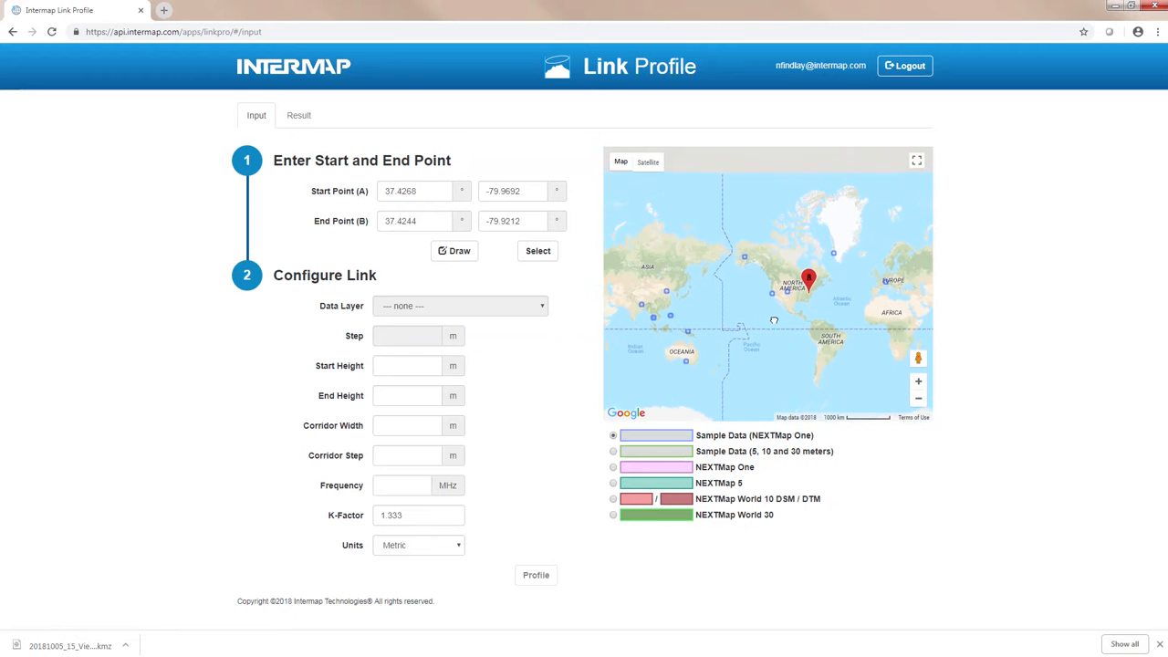
Step: Examine the NEXTMap One sample data tiles around San Francisco Bay up close
left_click(919, 382)
left_click(919, 382)
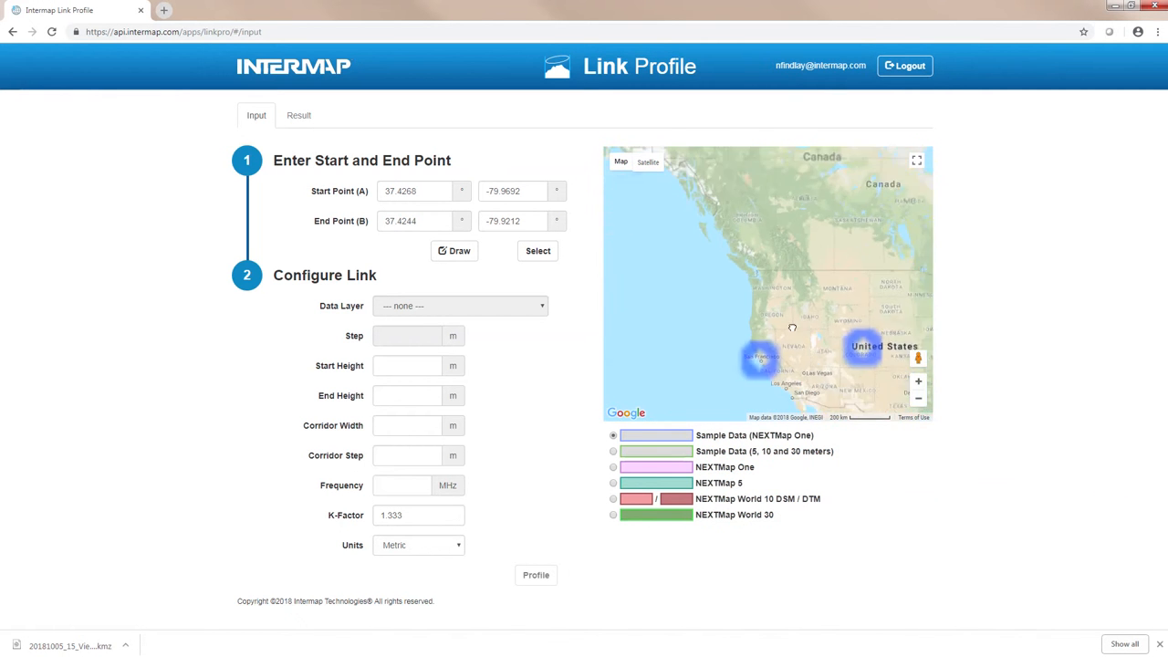
left_click(919, 384)
left_click(918, 384)
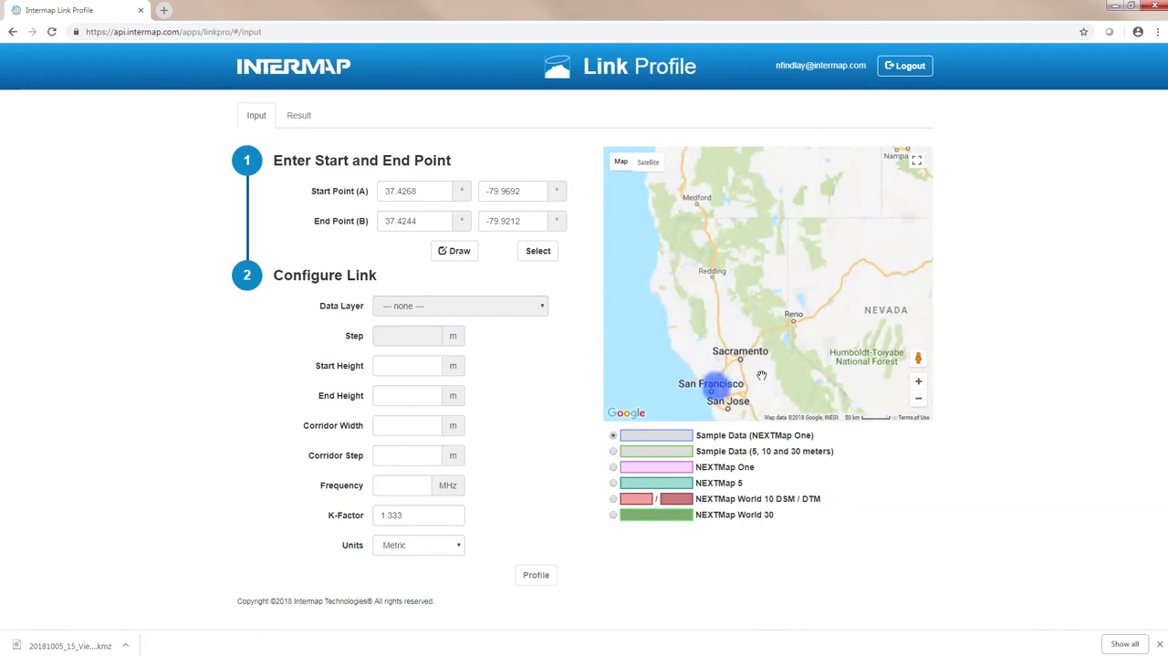
left_click_drag(761, 373, 785, 271)
left_click(918, 383)
left_click(919, 382)
left_click(919, 383)
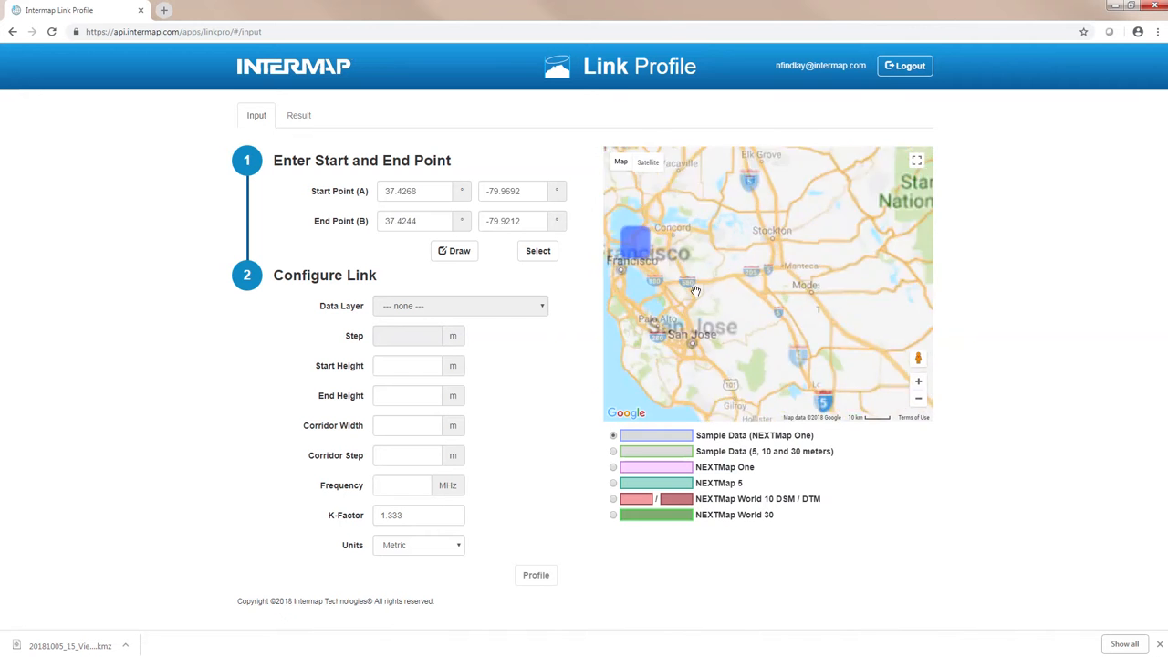
left_click_drag(666, 283, 854, 301)
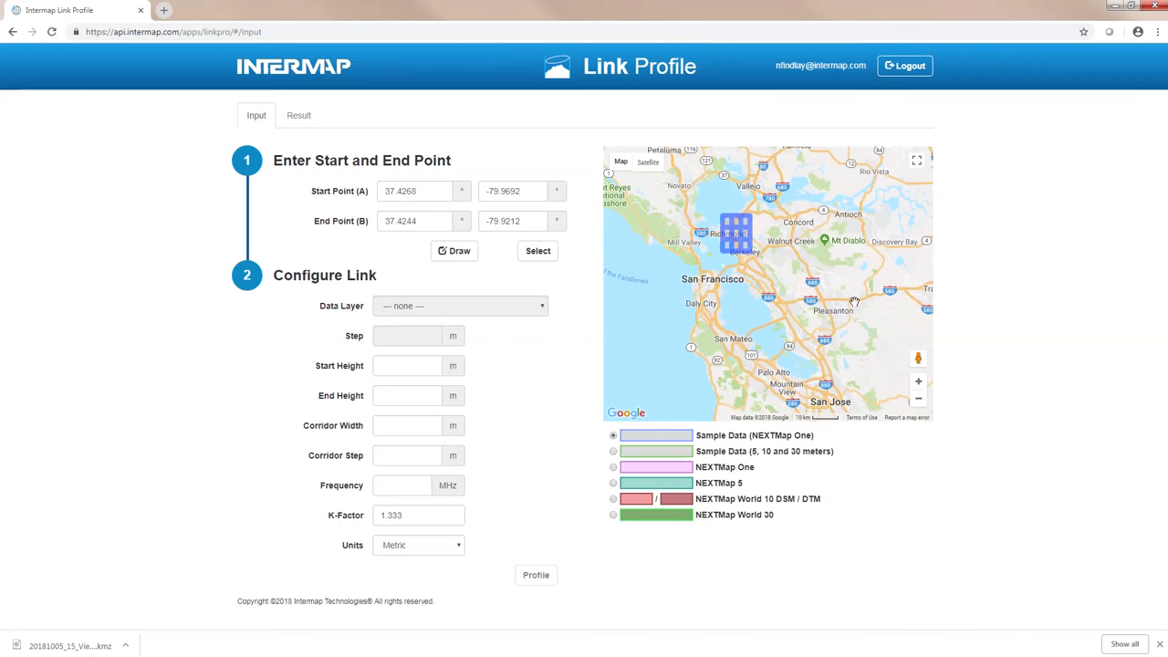
left_click(918, 382)
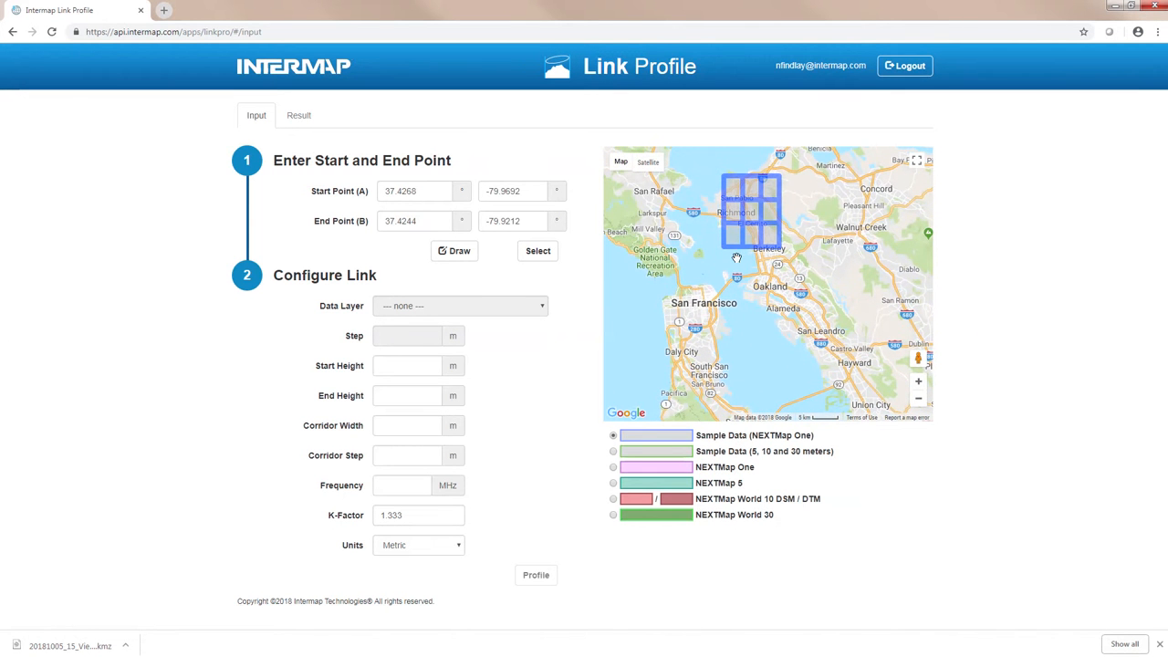
left_click(919, 382)
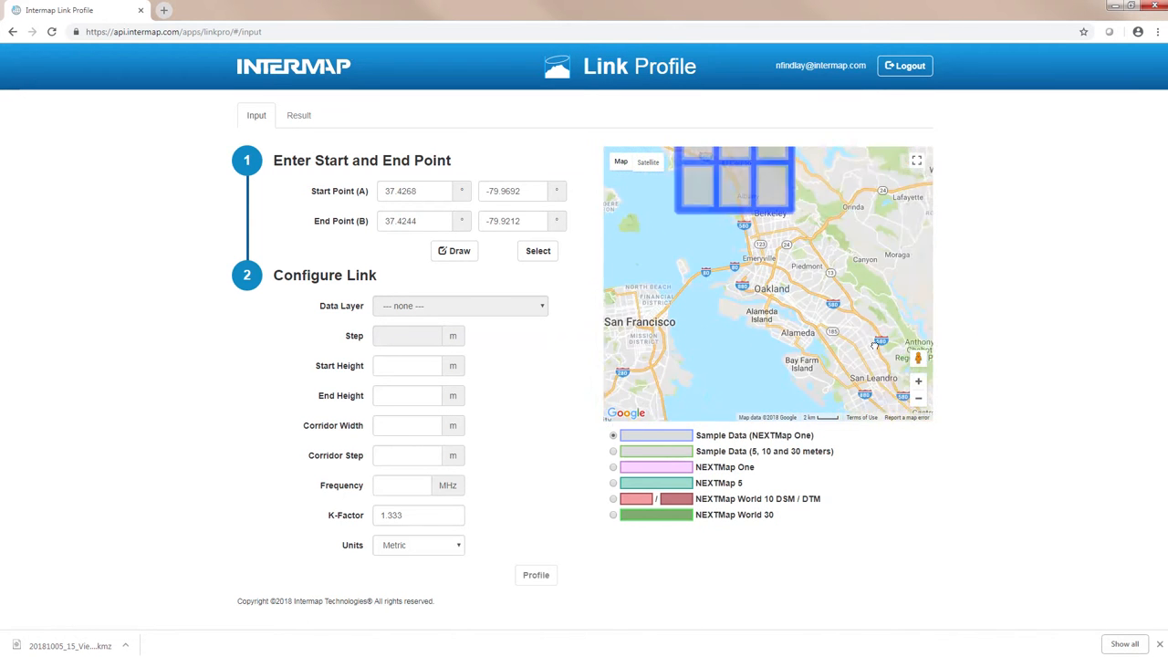
left_click_drag(816, 357, 861, 353)
Step: Switch the map's coverage overlay to NEXTMap One over downtown San Francisco
left_click(614, 467)
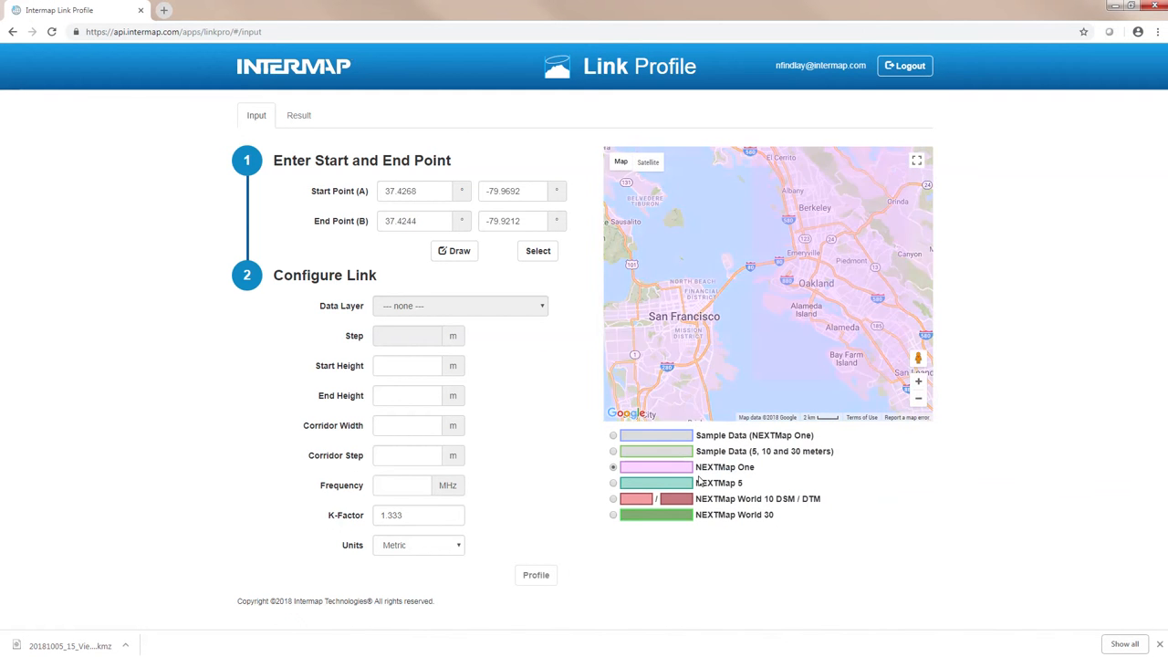
left_click_drag(731, 330, 794, 334)
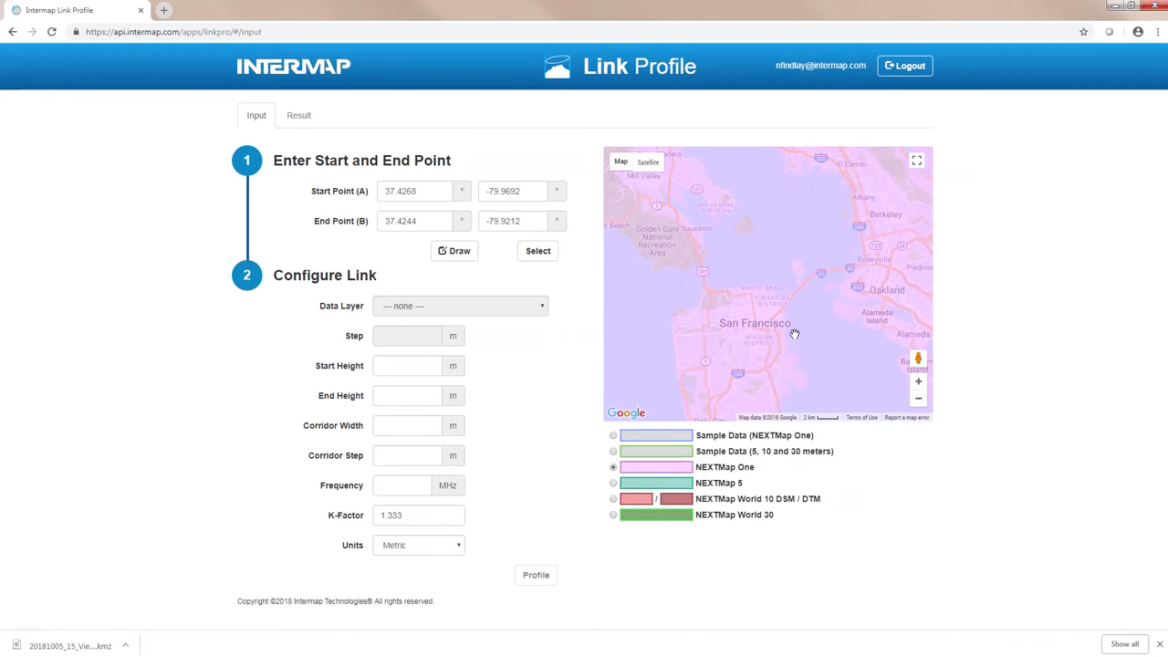
left_click(919, 382)
left_click_drag(811, 292, 790, 228)
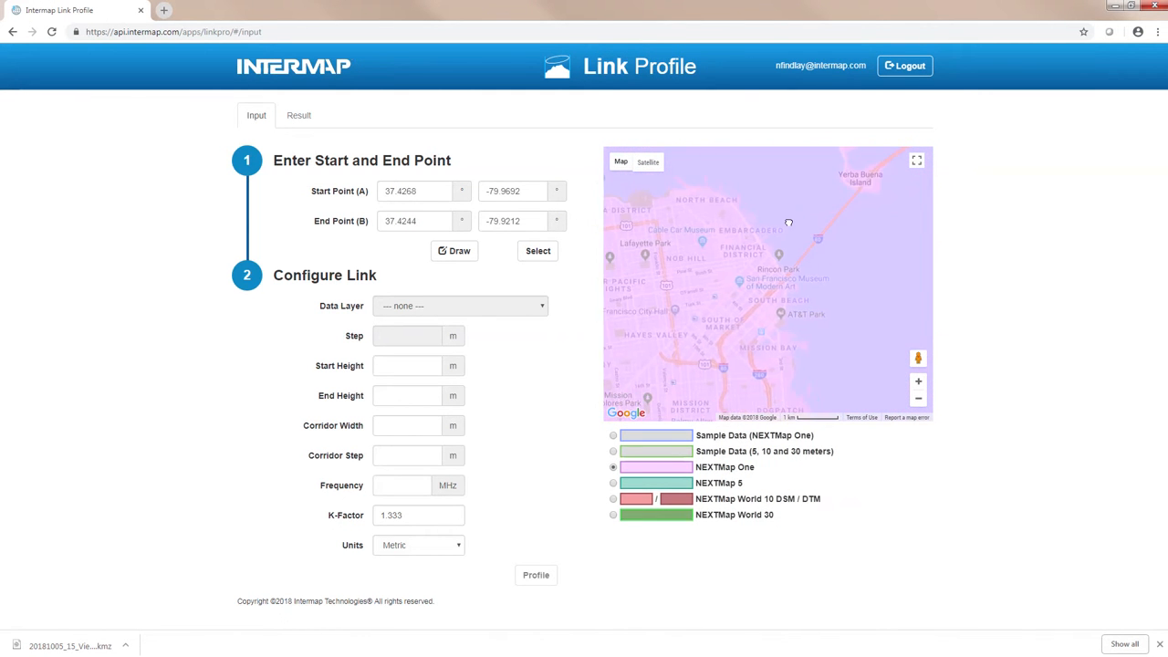
left_click_drag(771, 322, 792, 330)
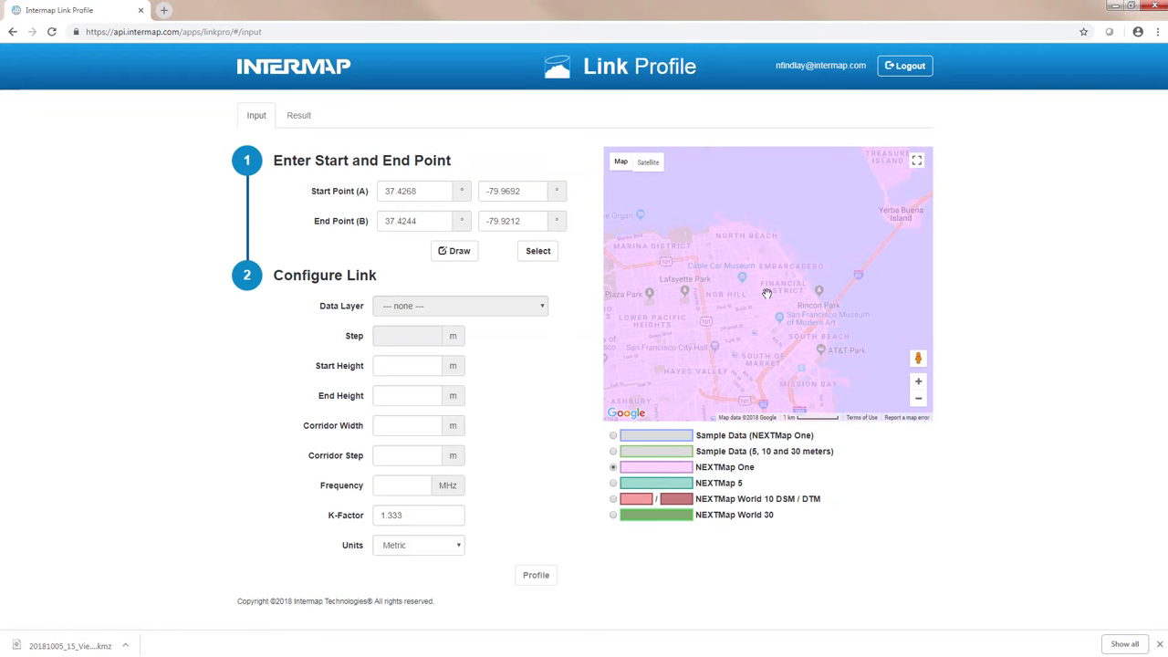
Step: Draw a link on the map from point A in Hayes Valley to point B near the Embarcadero and select it
left_click(459, 252)
left_click(695, 363)
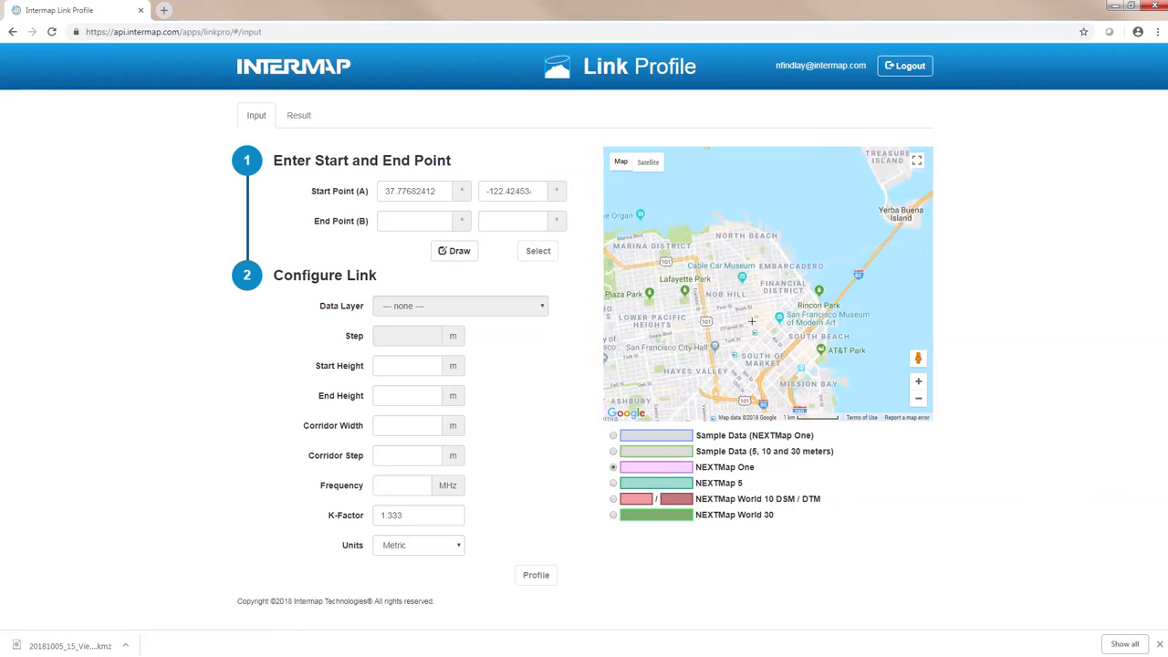
left_click(798, 263)
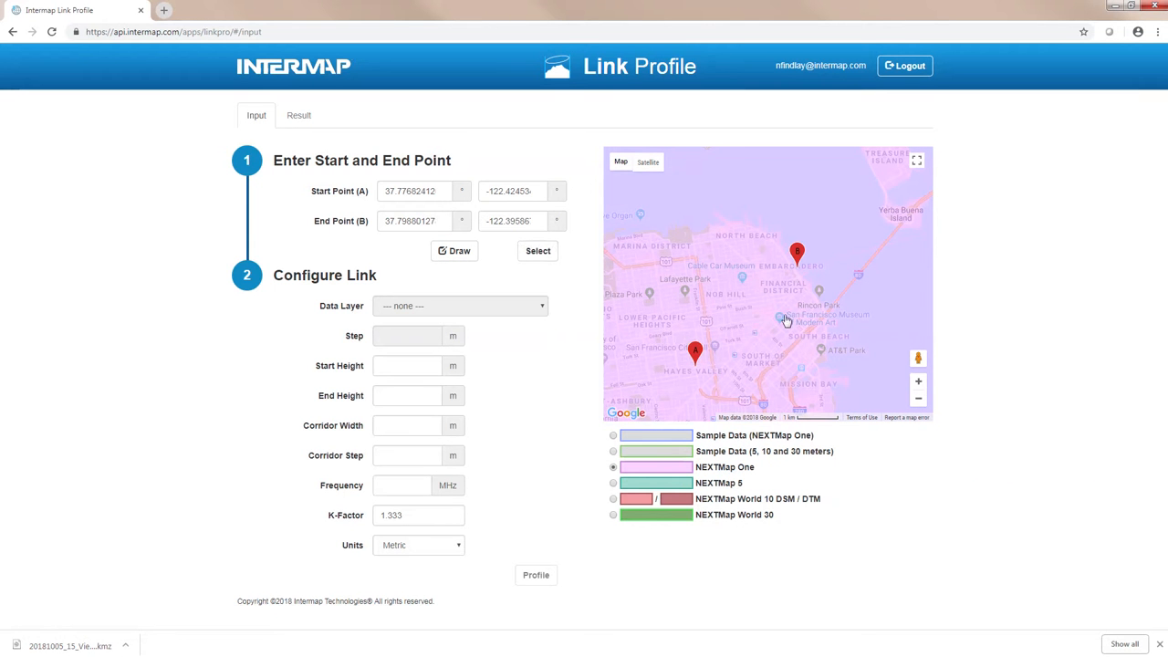
left_click(539, 251)
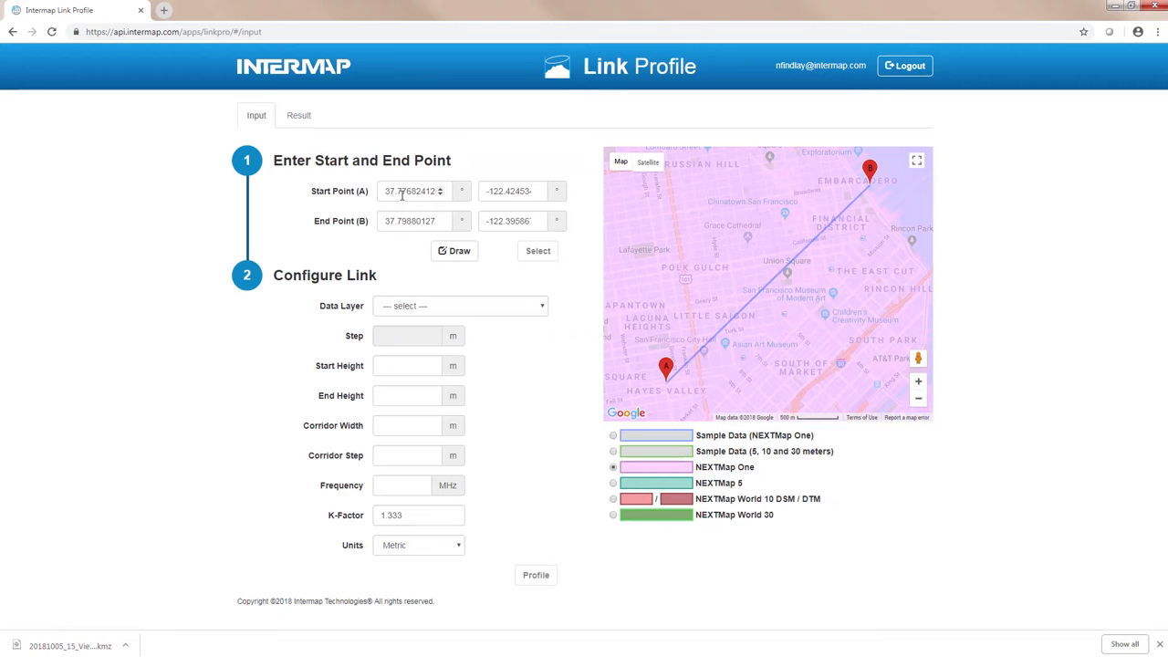
Step: Set the start point's latitude to 37.79211885 and the end point's latitude to 37.80008807
left_click_drag(405, 191, 467, 193)
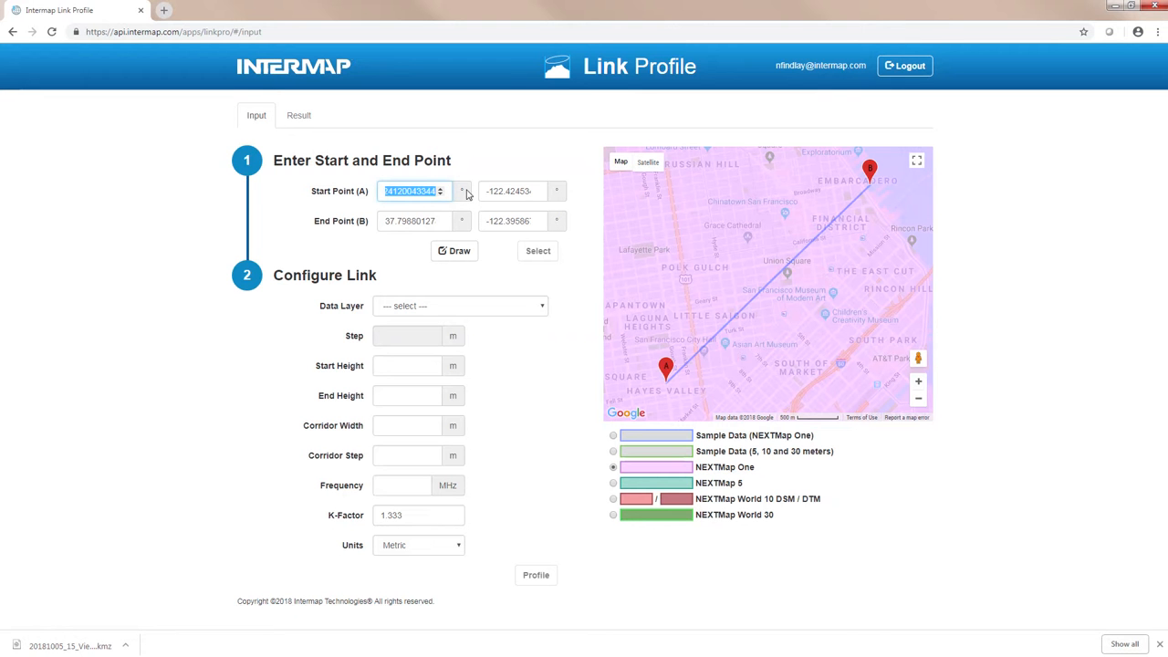
type("37.79211885")
left_click_drag(399, 219, 474, 225)
type("37.800088")
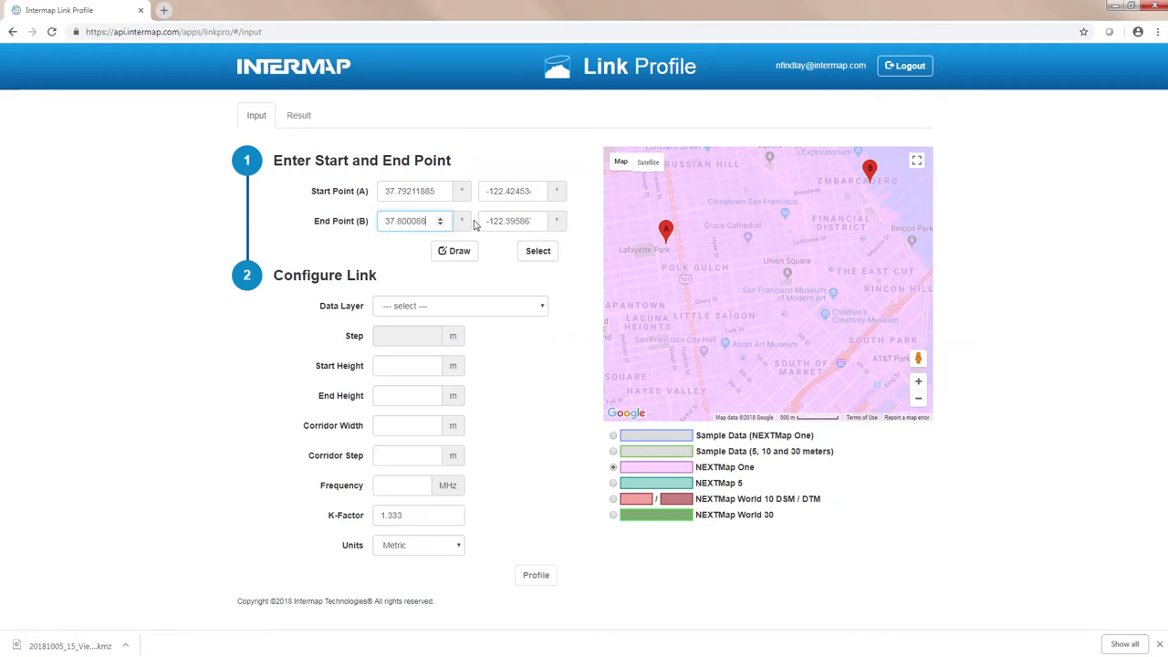
type("07")
Step: Set the start longitude to -122.40339473 and the end longitude to -122.39437714, and select the link
left_click_drag(508, 191, 570, 196)
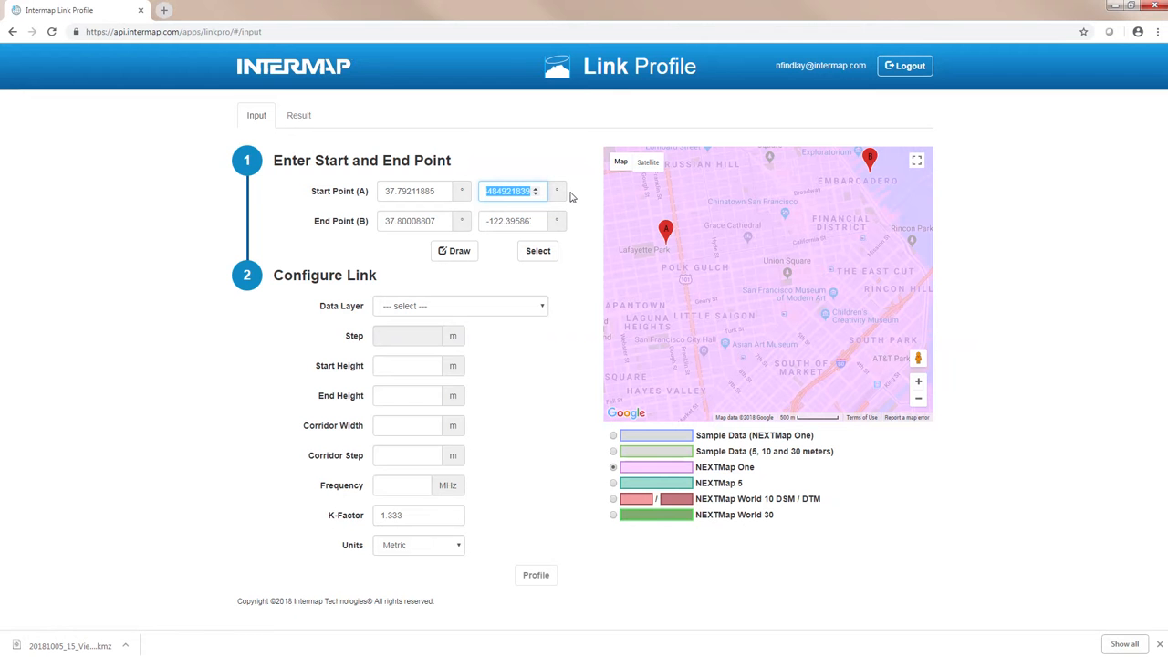
type("-122.40")
type("339473")
double_click(509, 222)
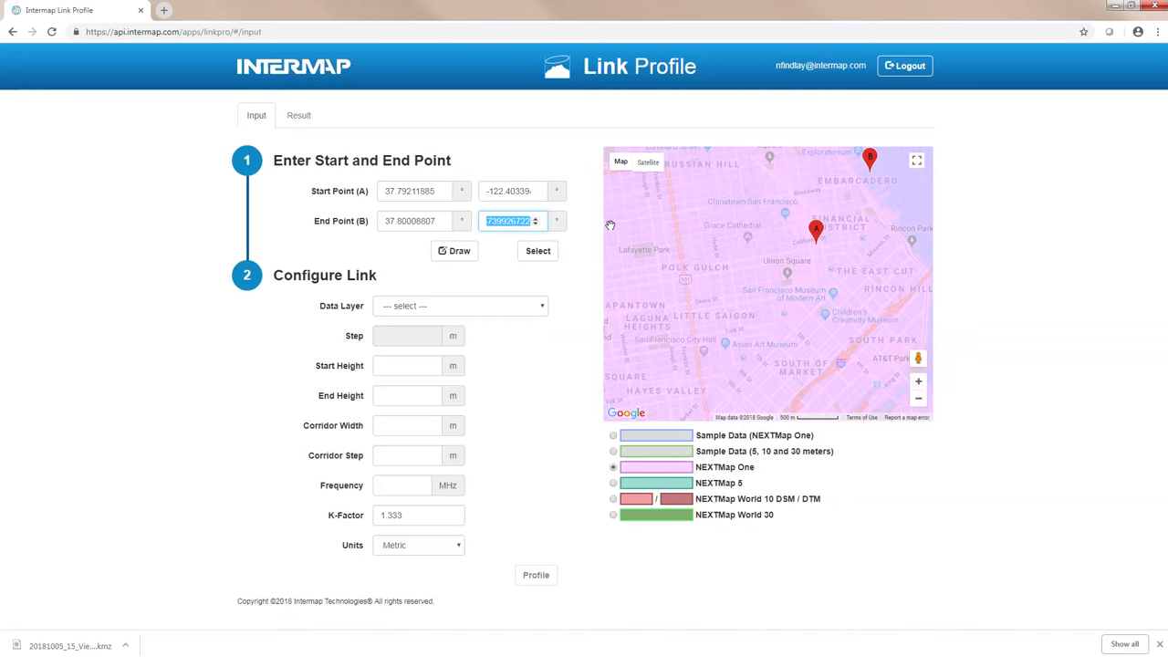
type("-122.3")
type("9437714")
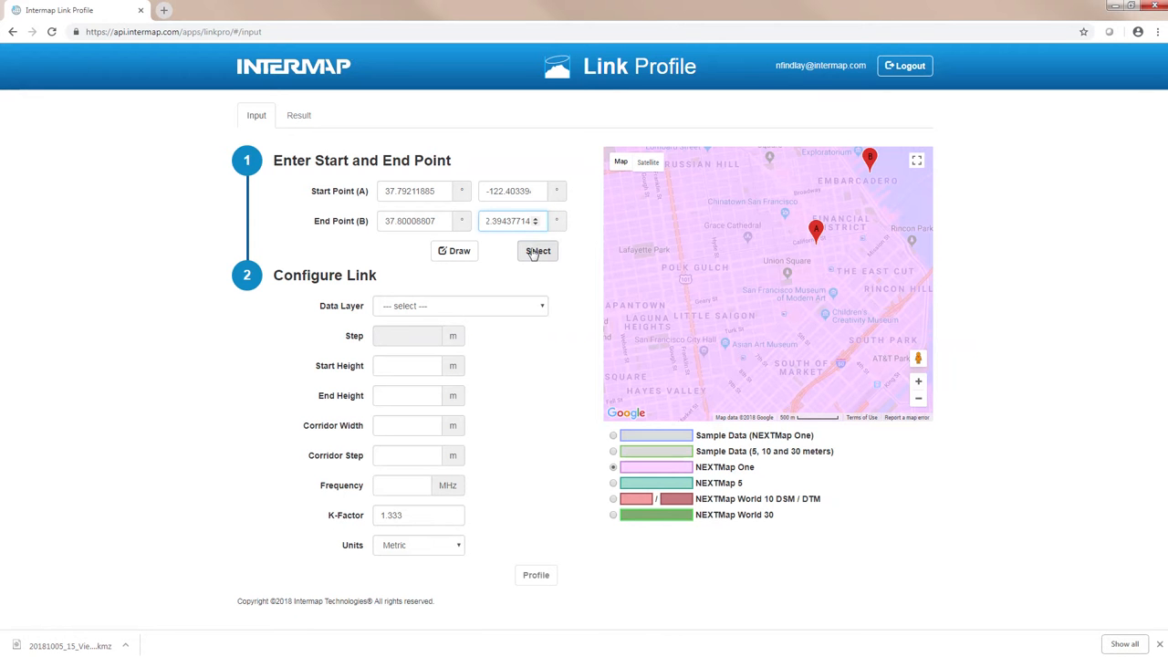
left_click(536, 251)
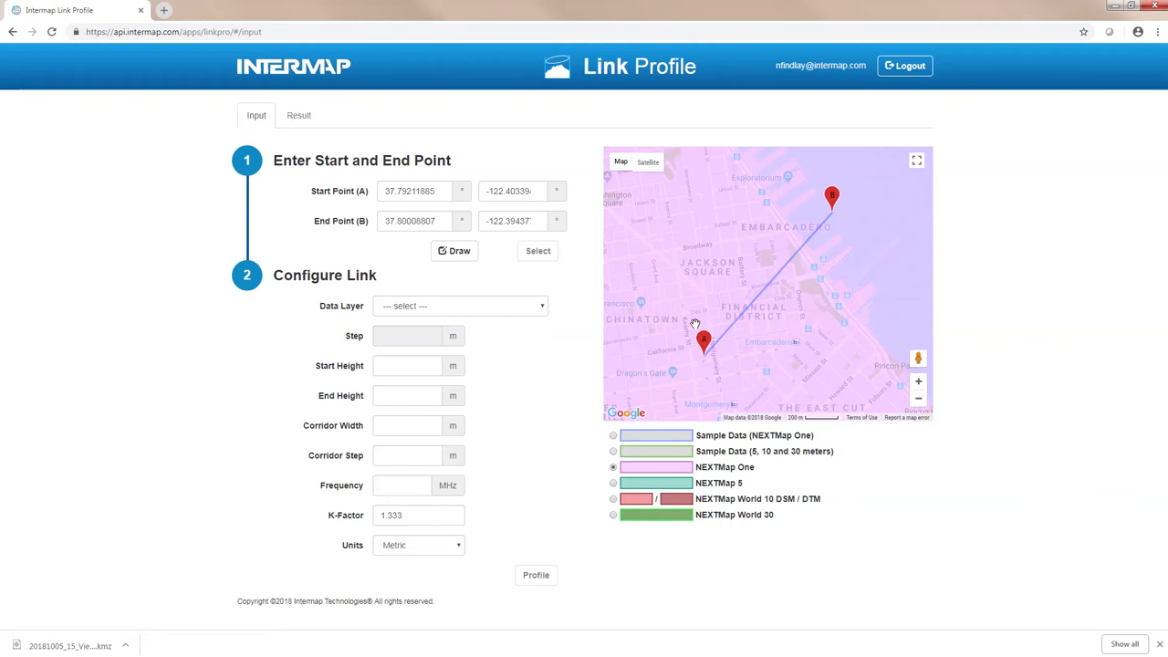
Step: Configure the link with the NEXTMapOne-Elevation-DSM data layer and a step of 5 m
left_click(427, 308)
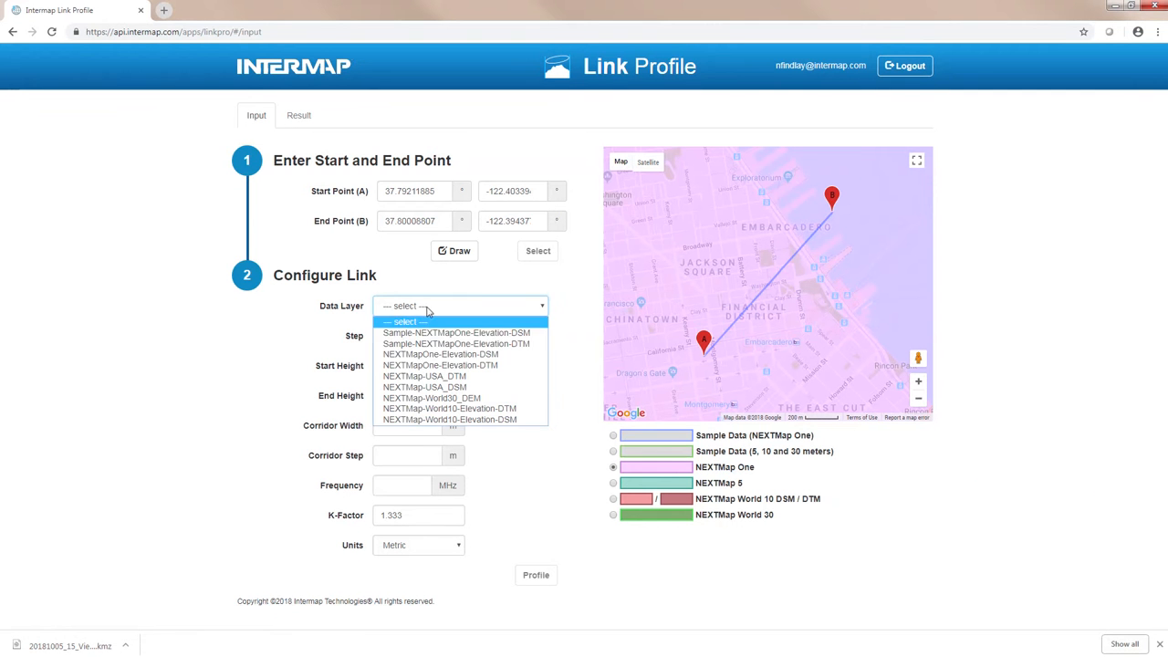
left_click(436, 356)
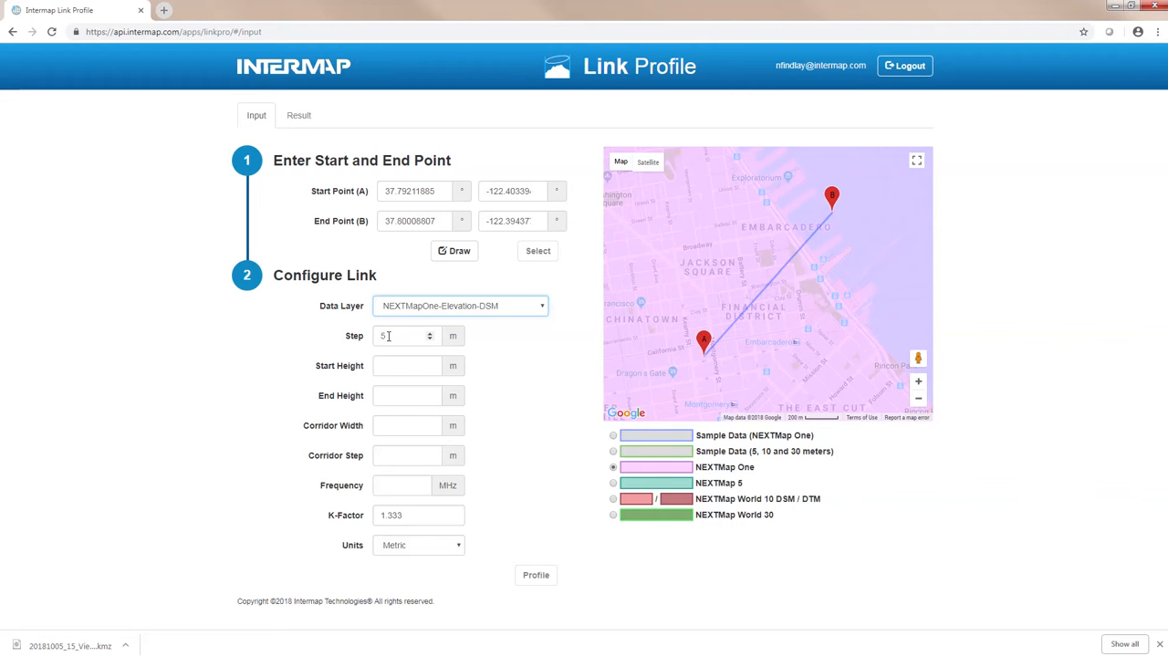
left_click_drag(387, 335, 370, 333)
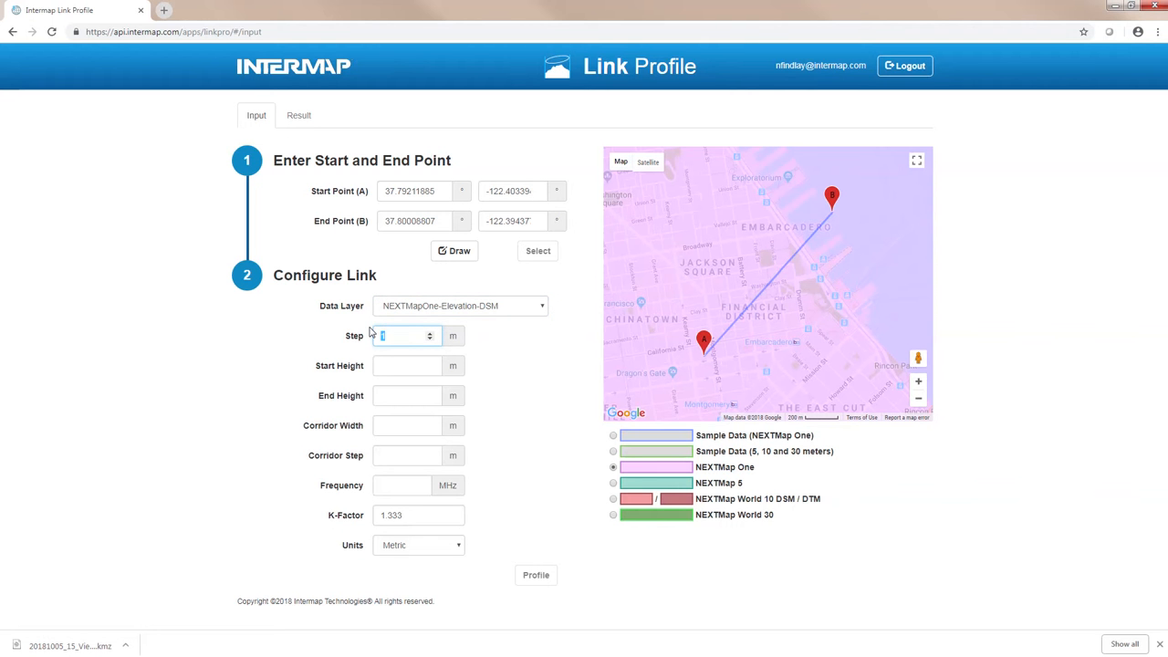
left_click(308, 341)
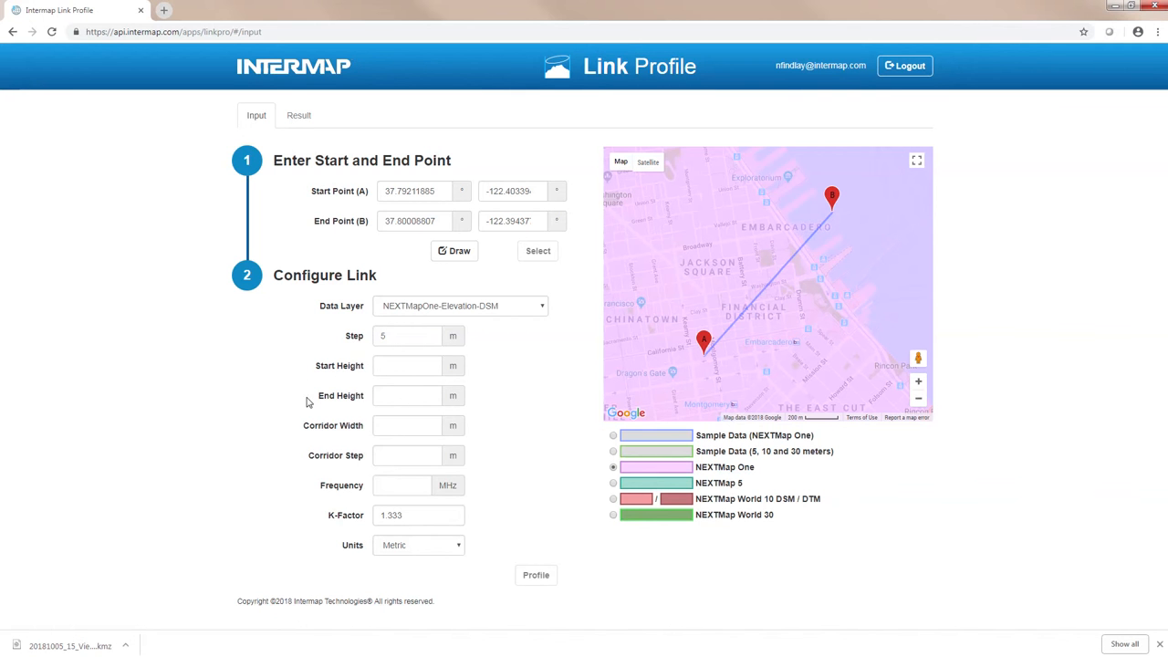
Step: Set the start height to 5 m, end height to 1 m, corridor width to 5 m and corridor step to 1 m
left_click(384, 366)
left_click(380, 395)
type("1")
left_click(466, 408)
left_click(421, 425)
left_click(531, 437)
left_click(403, 453)
left_click(485, 463)
Step: Set the link frequency to 1300 MHz and generate the profile
left_click(388, 487)
type("13")
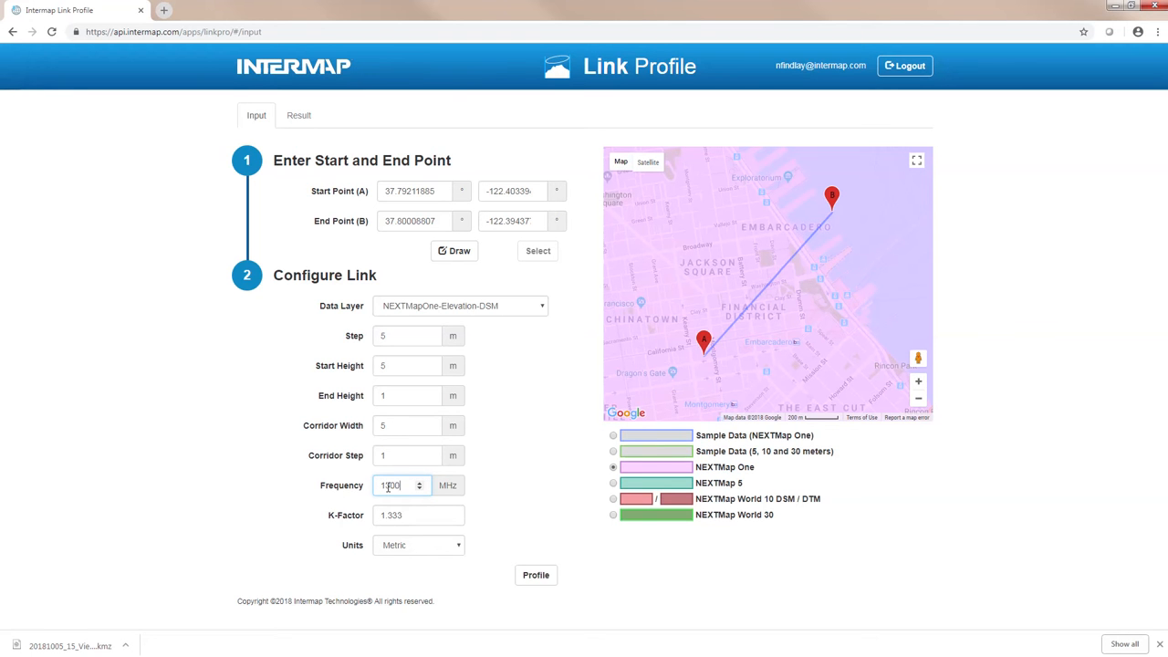
left_click(502, 493)
left_click(538, 576)
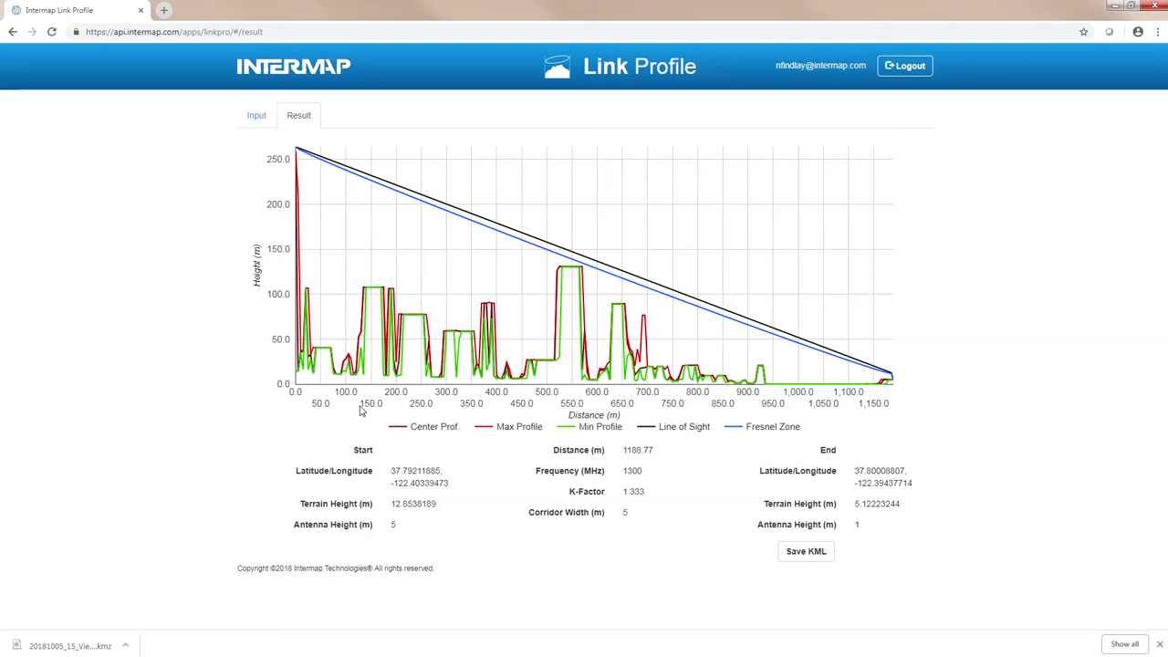
Step: Save the link profile result as a KML file
mouse_move(296, 155)
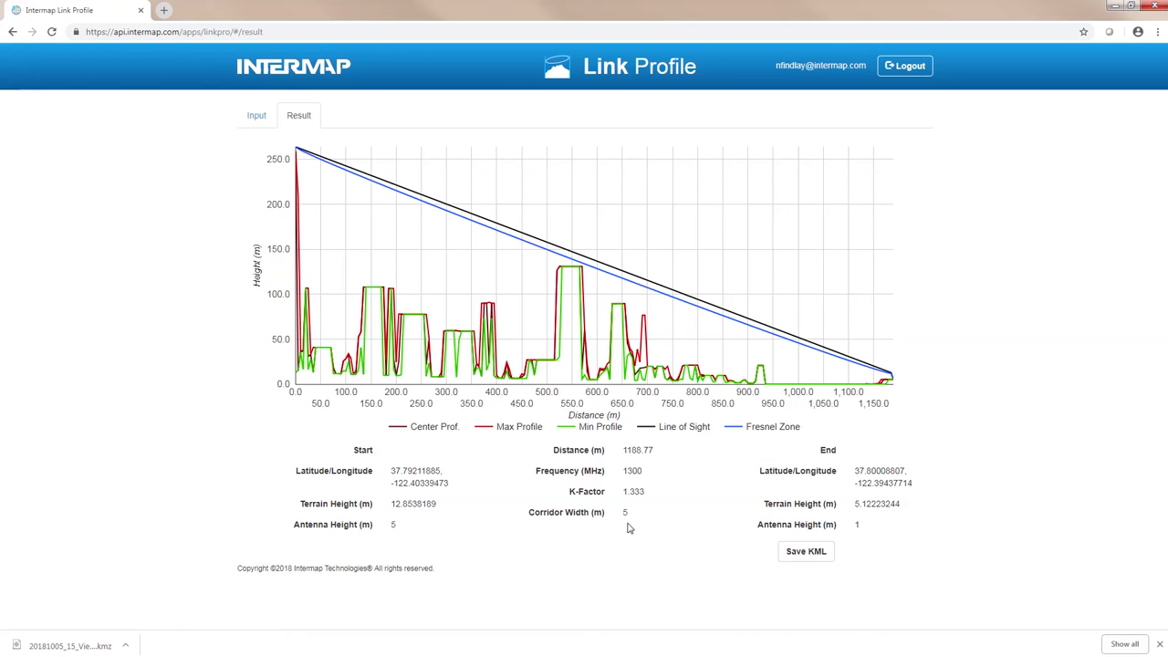
mouse_move(595, 388)
left_click(804, 558)
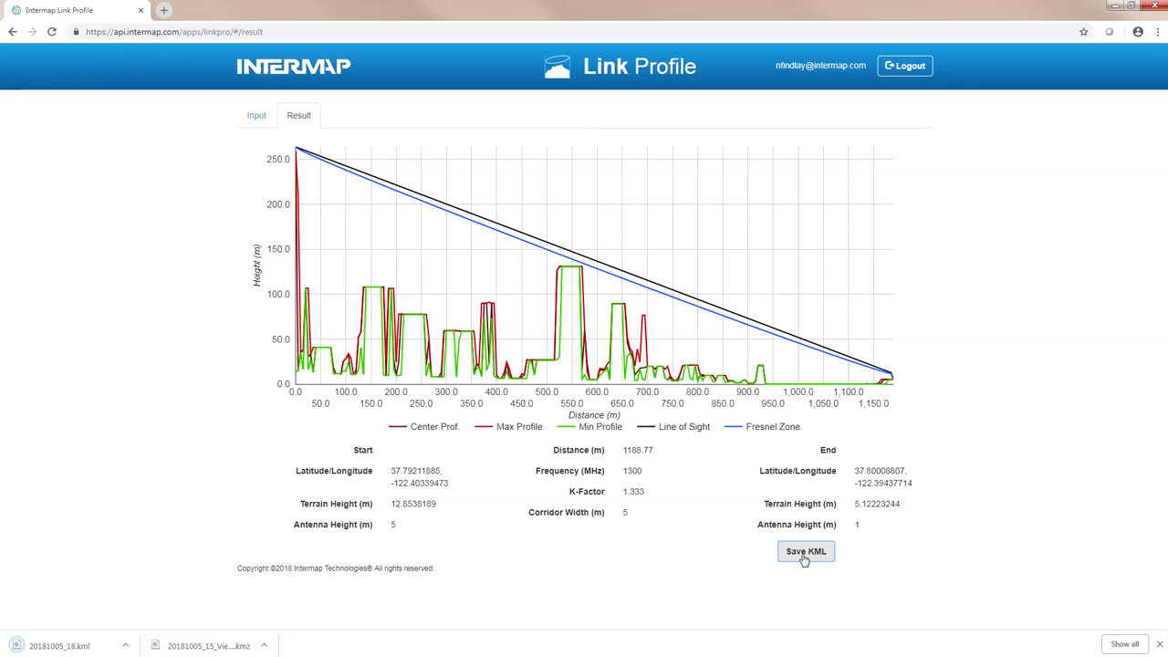
Step: Show the downloaded 20181005_18.kml in its folder and open it in Google Earth Pro
left_click(126, 648)
left_click(149, 610)
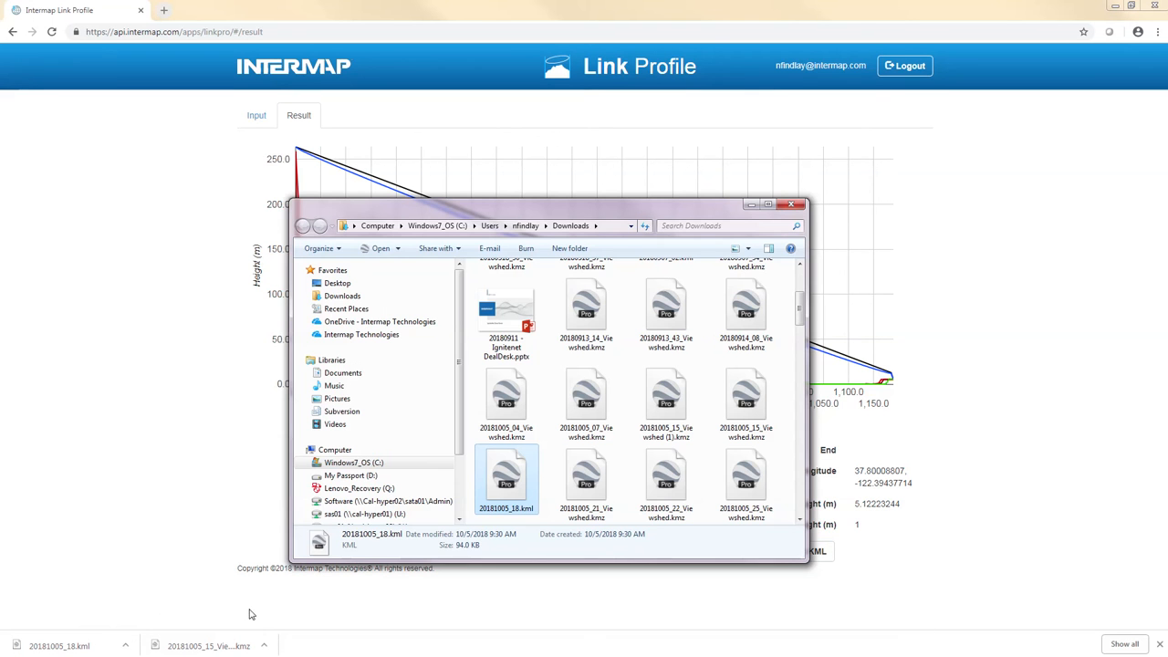
double_click(507, 492)
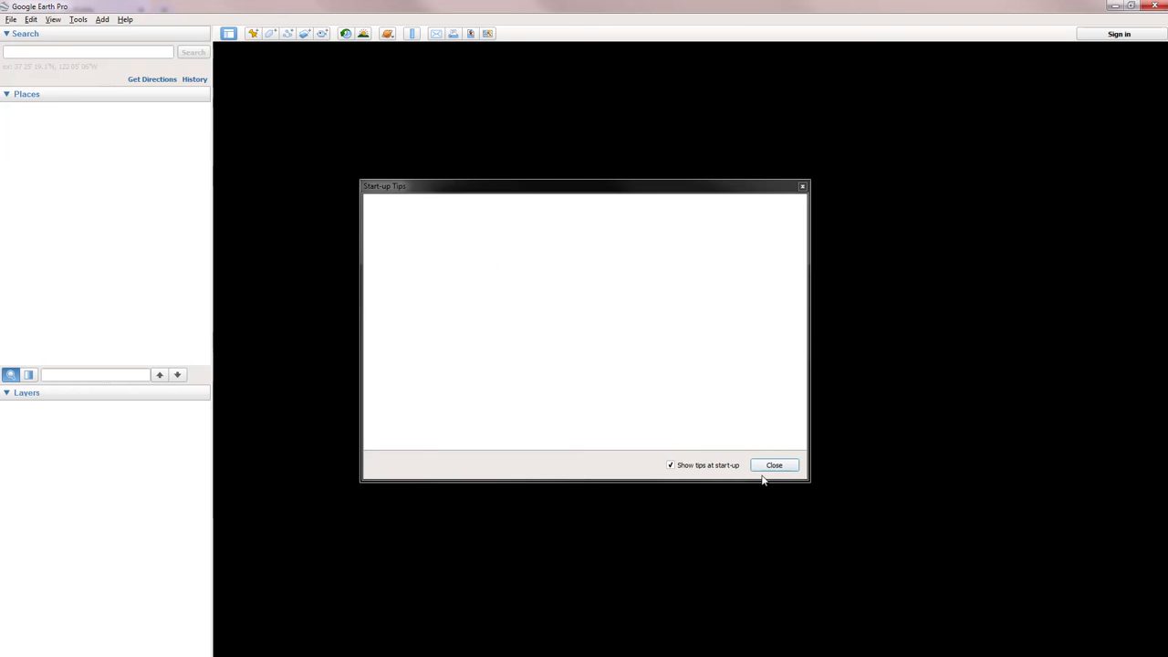
Step: Dismiss the start-up tips and examine the link's line of sight, Fresnel zone and sub-profiles up close over the Financial District buildings
left_click(764, 465)
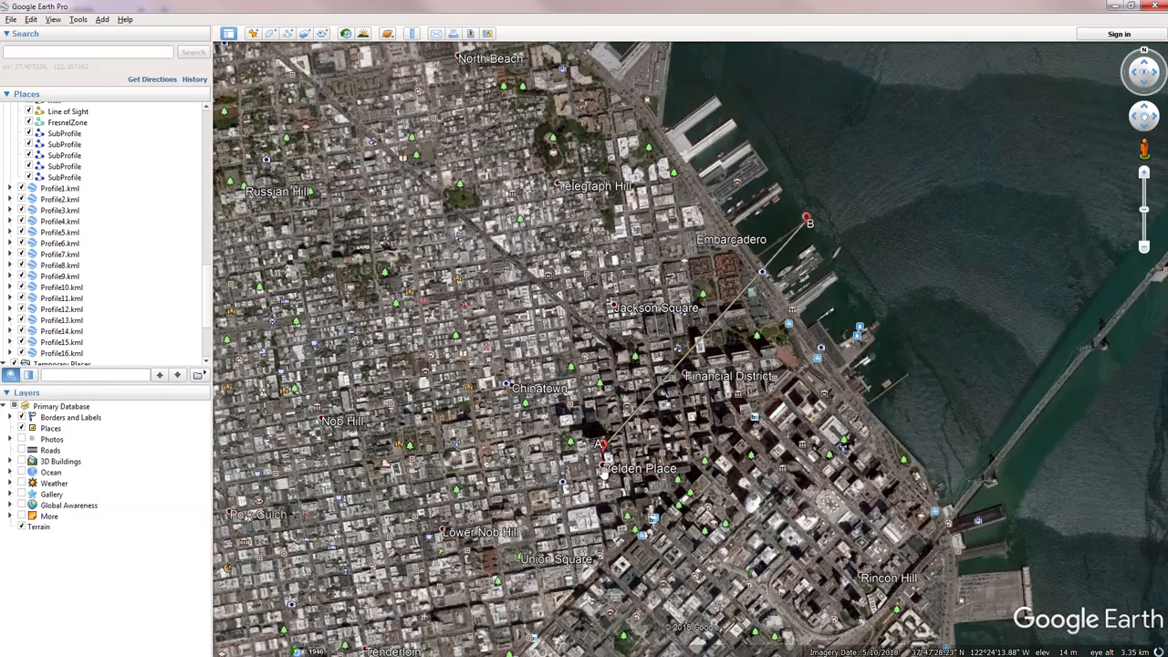
scroll(667, 363, "up", 3)
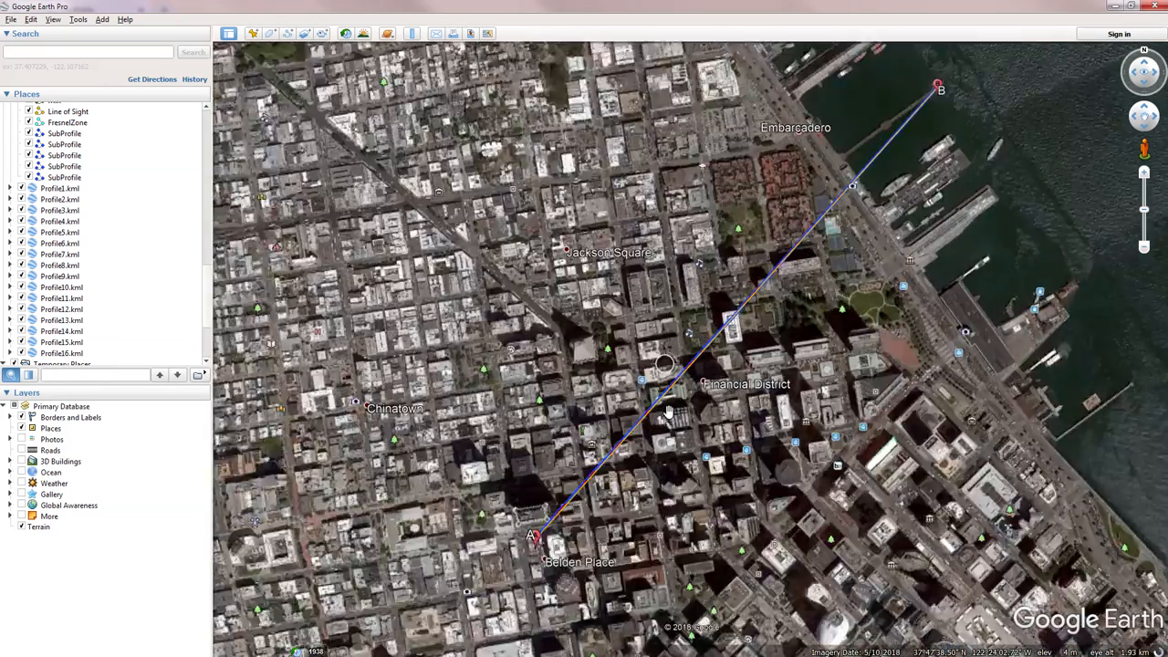
scroll(667, 412, "up", 5)
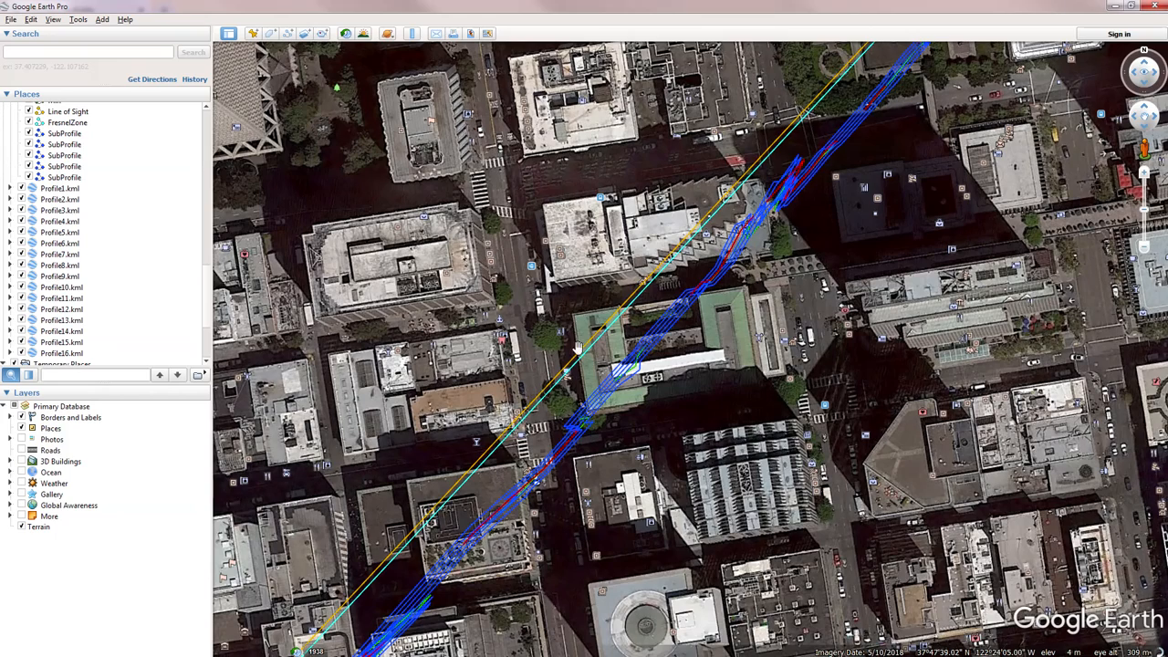
scroll(586, 374, "up", 1)
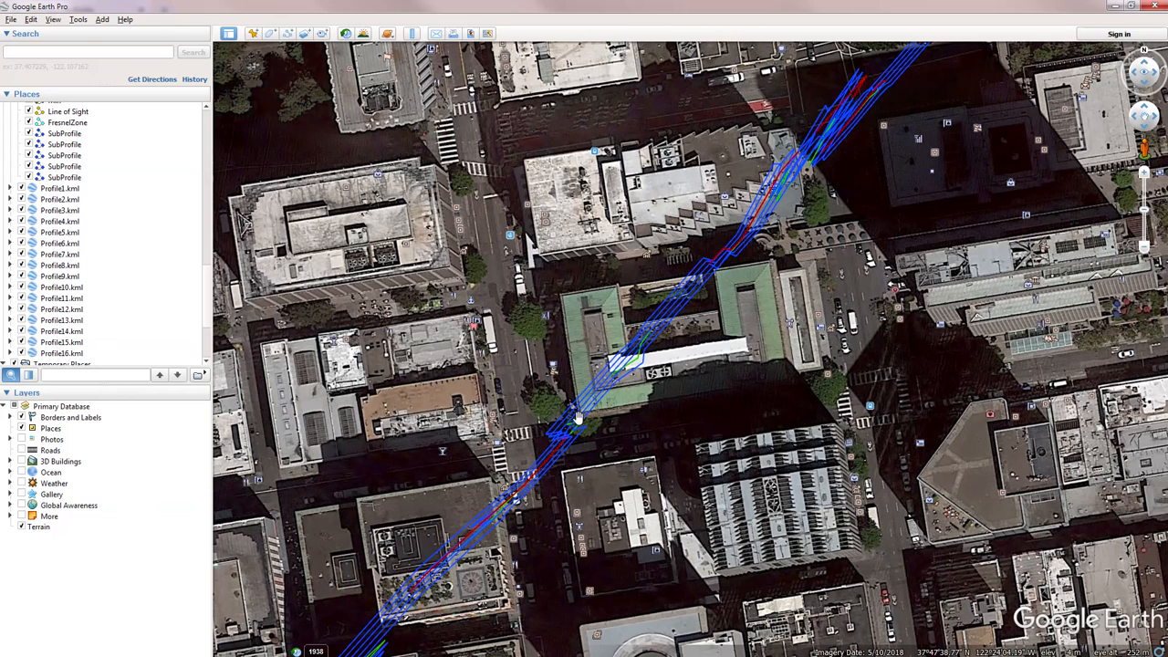
scroll(675, 374, "down", 3)
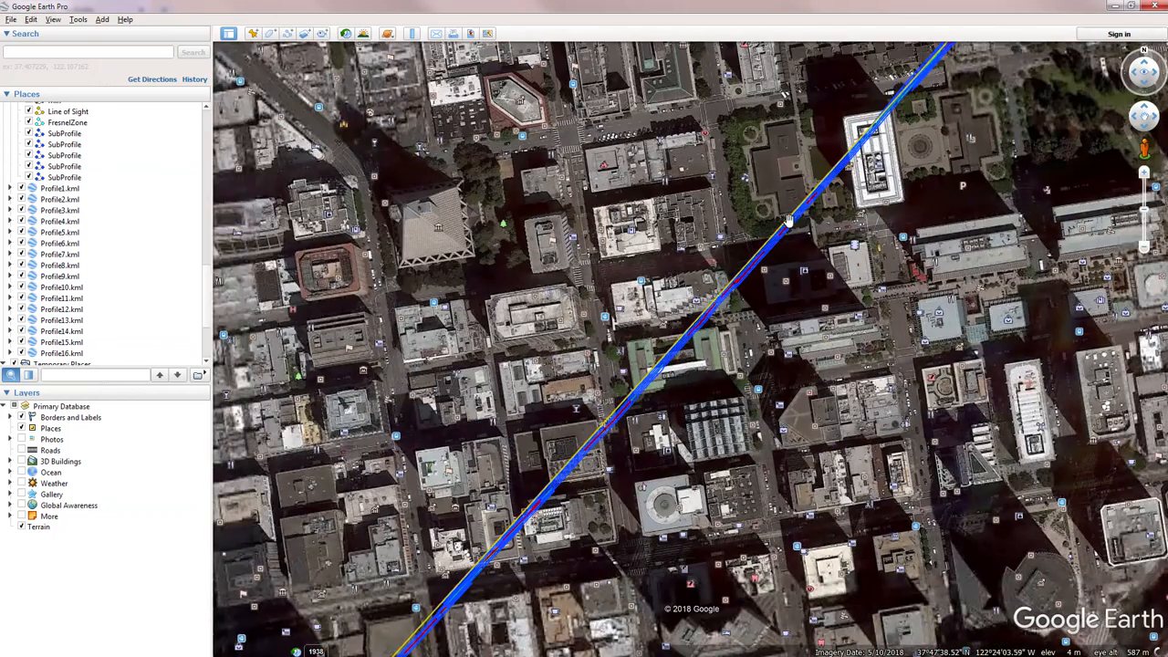
scroll(699, 352, "up", 3)
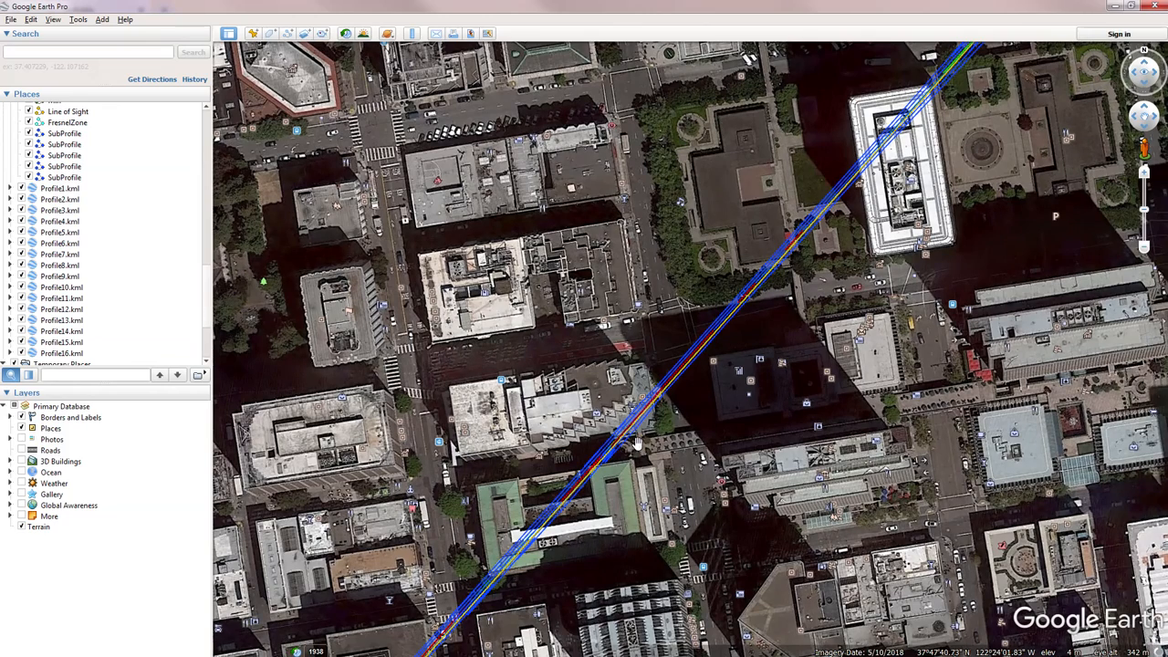
left_click_drag(638, 442, 640, 365)
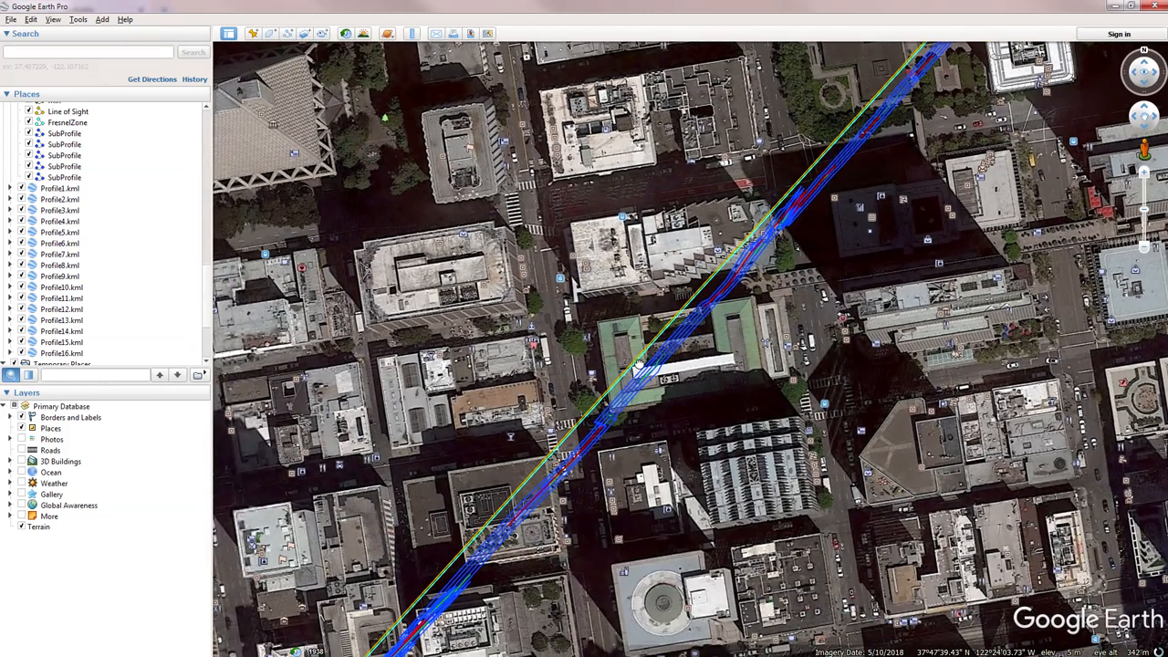
left_click_drag(535, 515, 591, 466)
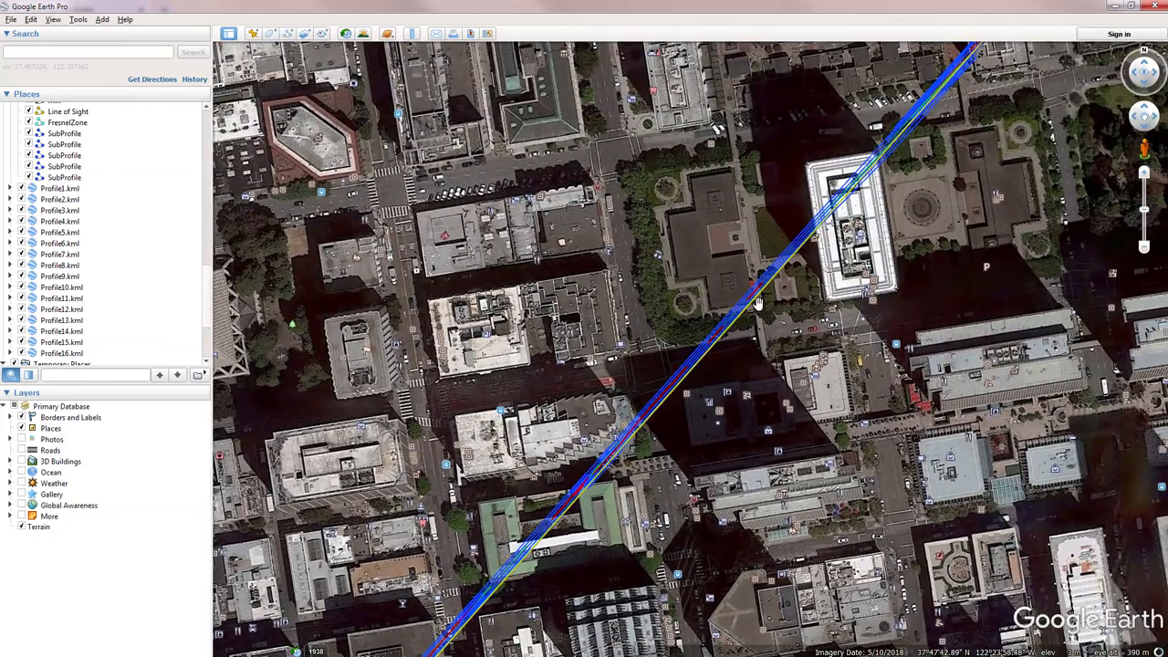
scroll(758, 304, "up", 3)
scroll(808, 266, "down", 5)
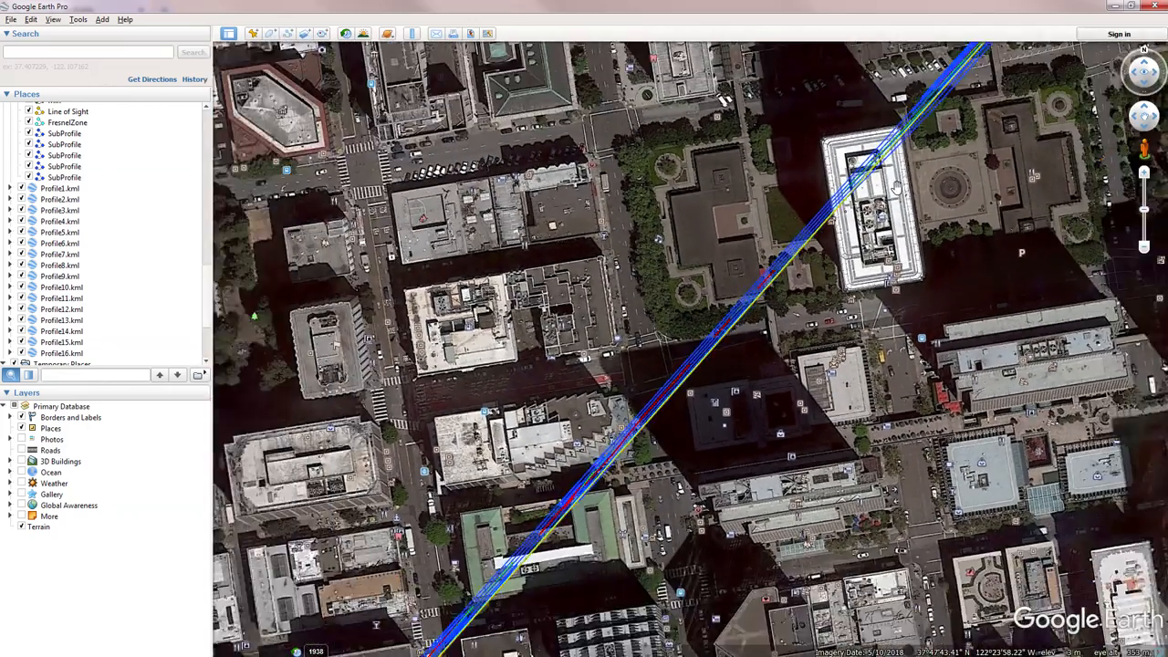
scroll(792, 345, "down", 3)
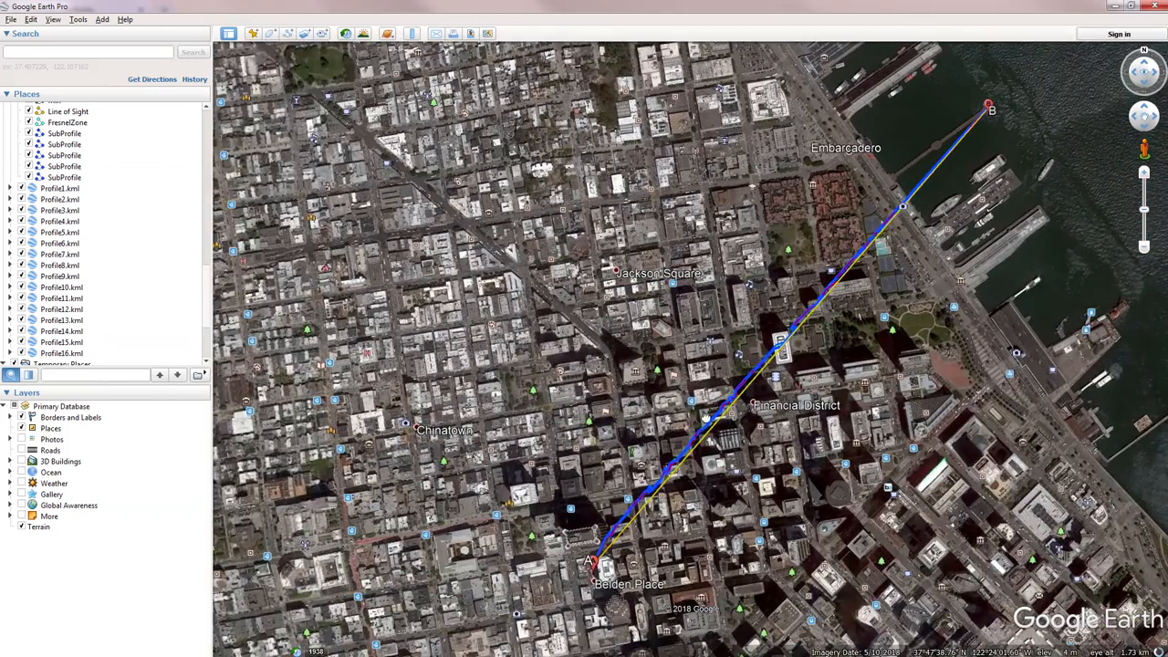
Step: Examine the whole link between points A and B from an oblique angle, comparing the line of sight with the surface profile
left_click_drag(706, 417, 663, 399)
left_click(1146, 67)
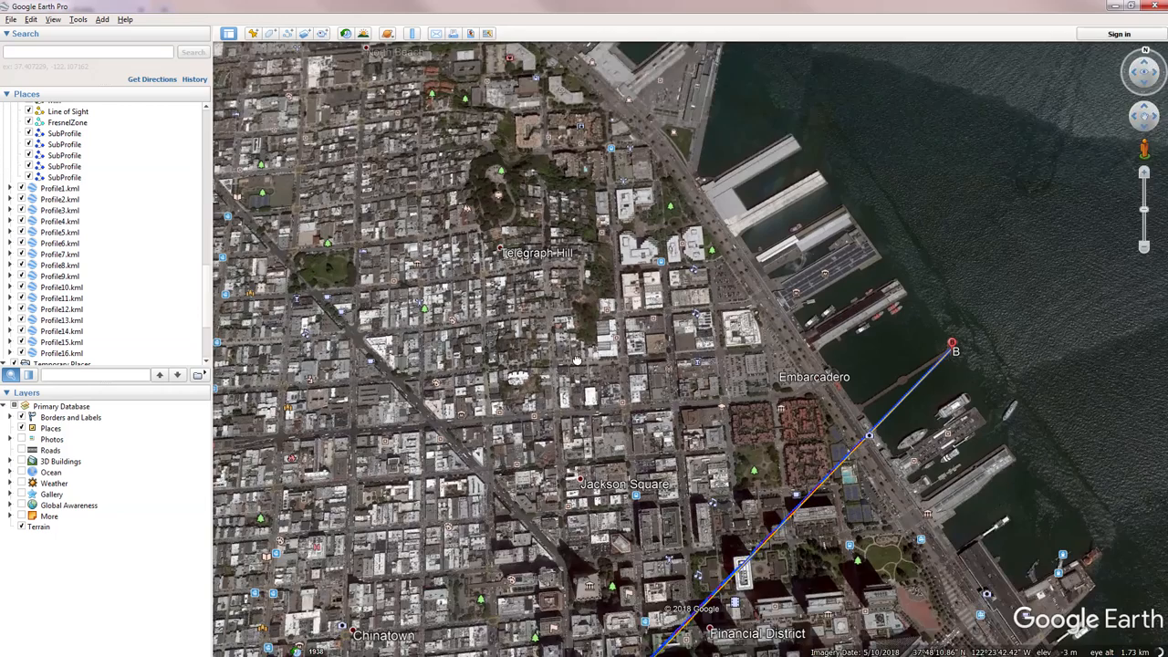
left_click_drag(592, 391, 564, 215)
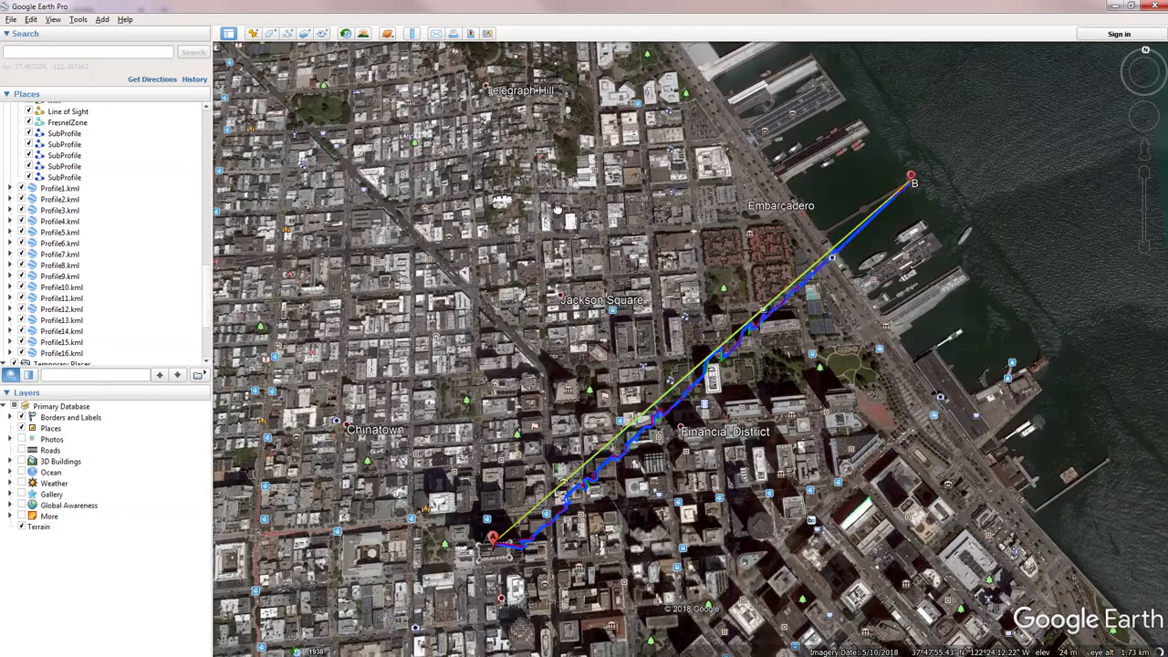
left_click(1146, 112)
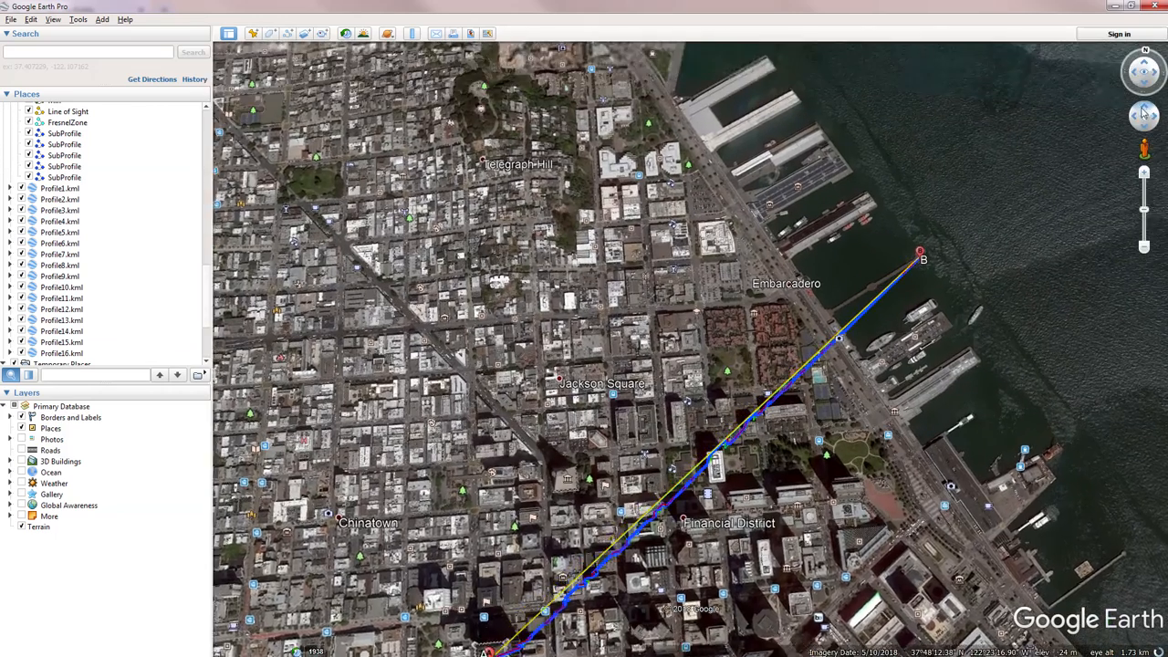
left_click_drag(602, 459, 542, 279)
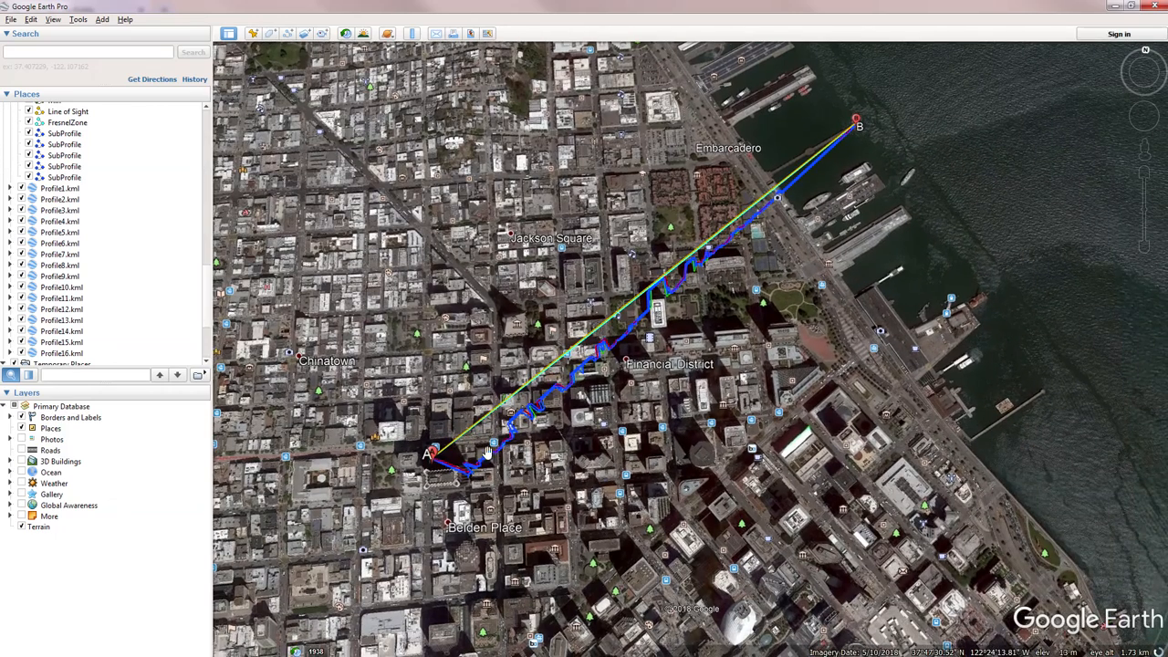